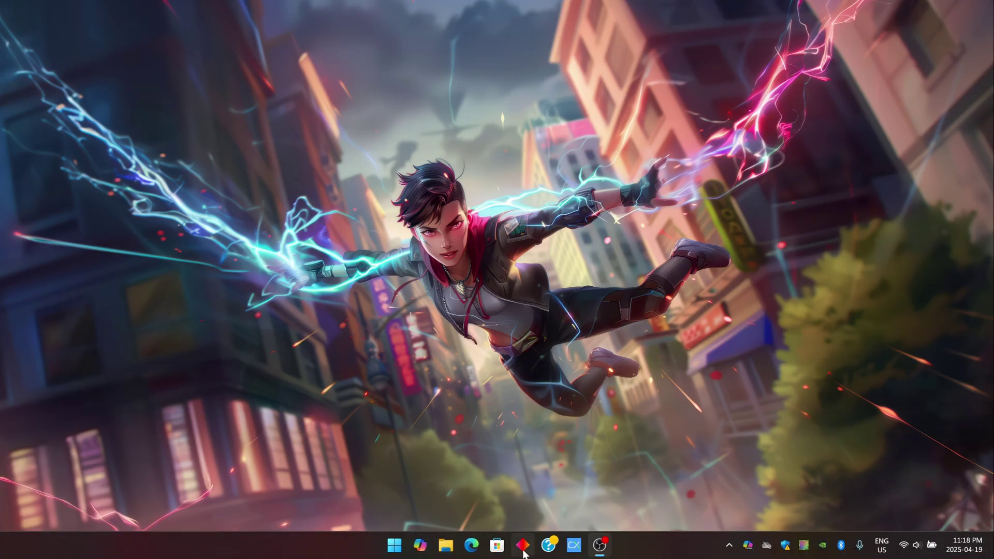
Step: Launch OMEN Gaming Hub from the taskbar and scroll through the Home dashboard widgets
left_click(525, 553)
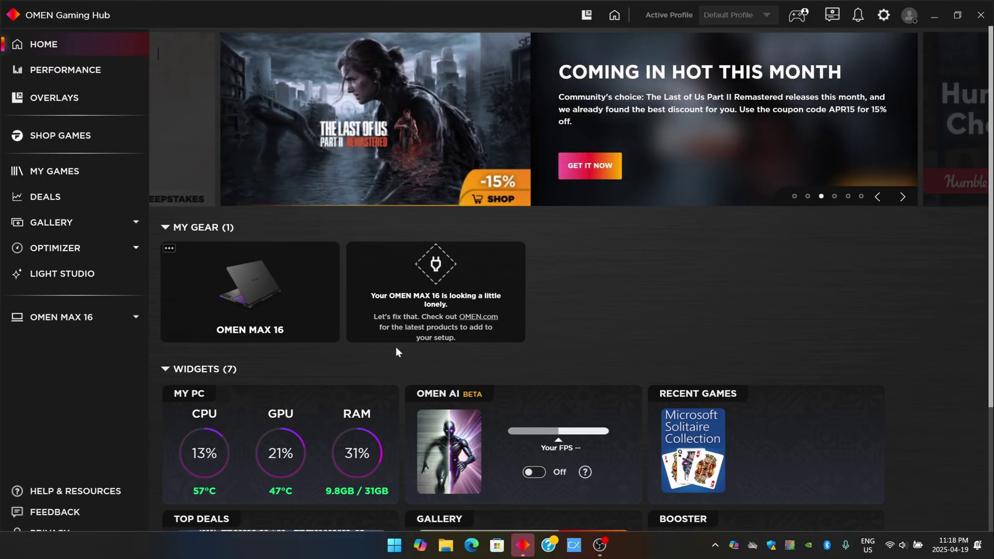
scroll(424, 367, "down", 3)
scroll(422, 371, "down", 1)
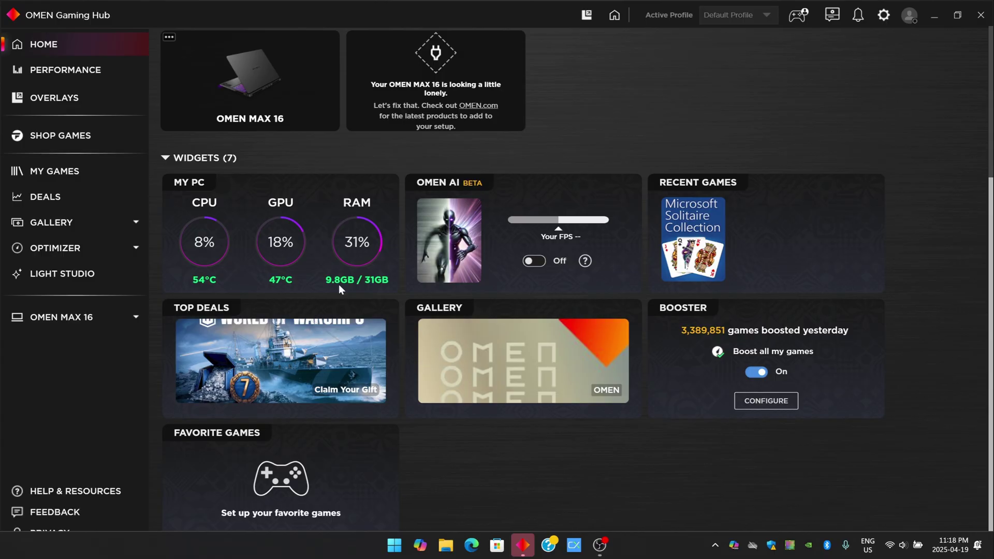
scroll(211, 78, "up", 2)
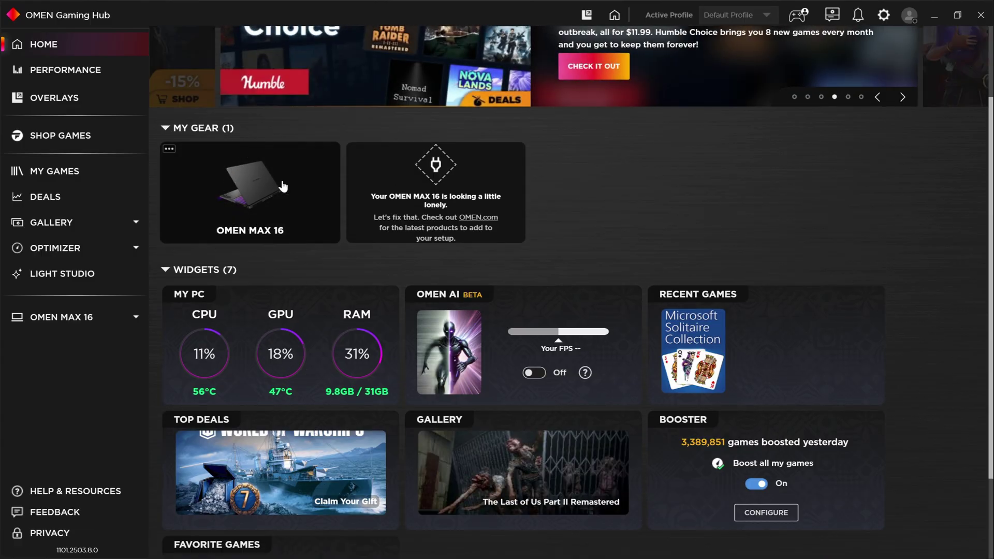
Step: View the OMEN MAX 16 System Vitals, toggle its sidebar page list, and return to Home
left_click(301, 222)
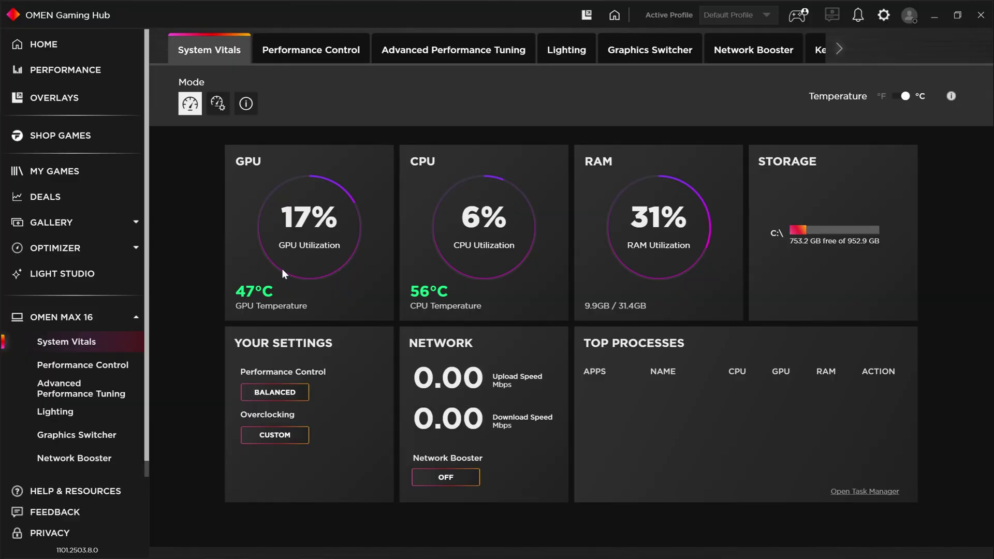
left_click(57, 46)
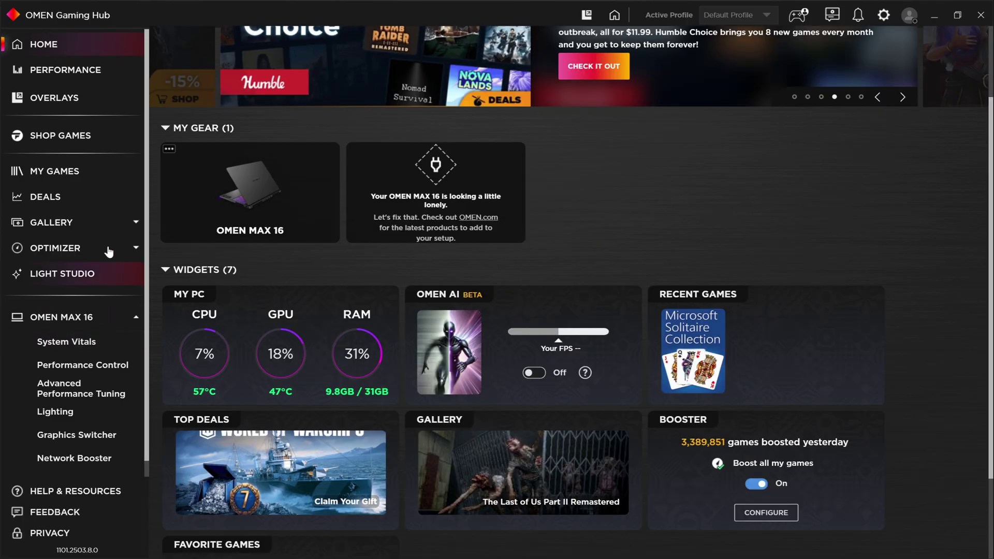
left_click(127, 326)
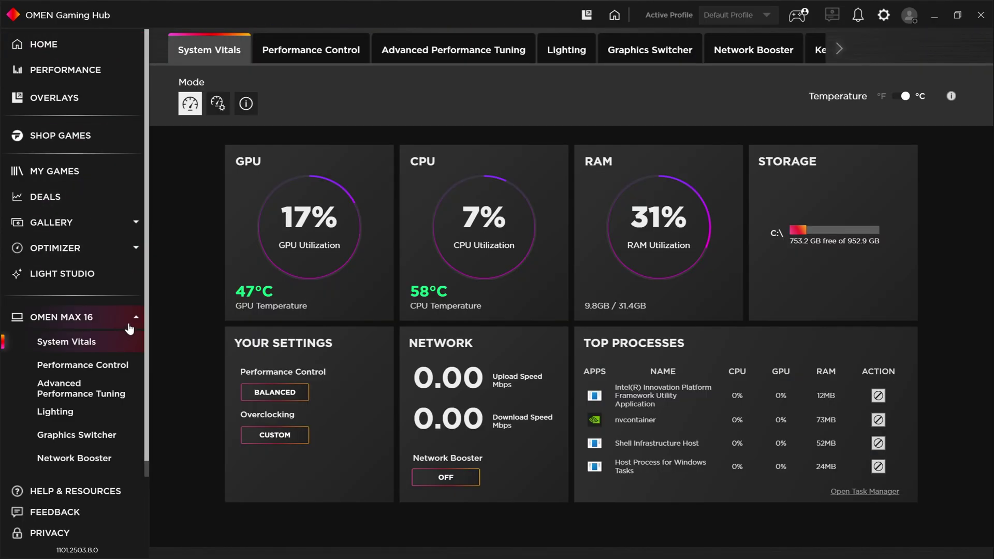
left_click(136, 317)
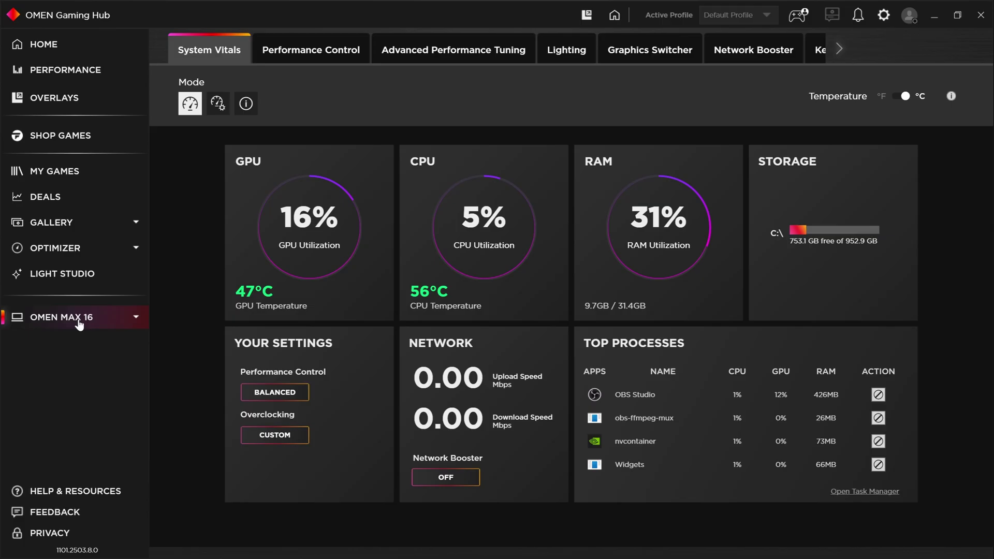
left_click(136, 320)
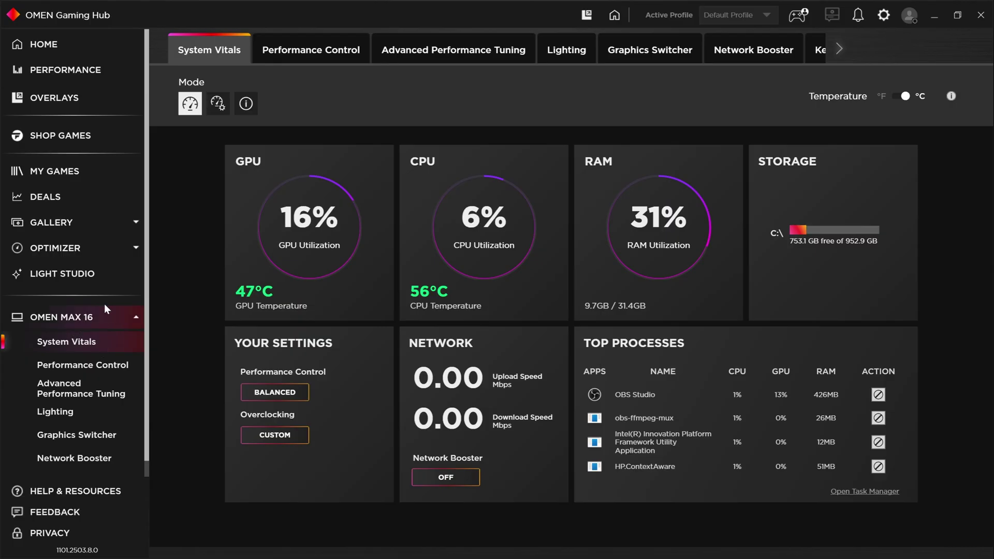
left_click(70, 46)
Step: Scroll down the Home dashboard past the Top Deals widget
scroll(422, 342, "down", 3)
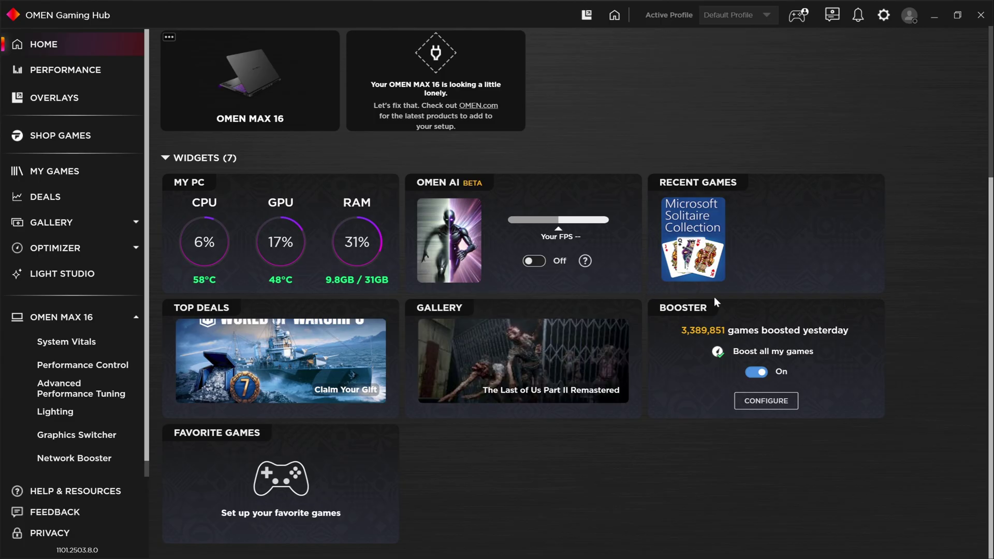
Step: Open the Shop Games Fanatical store, scroll its deals, then go back to Home
mouse_move(245, 393)
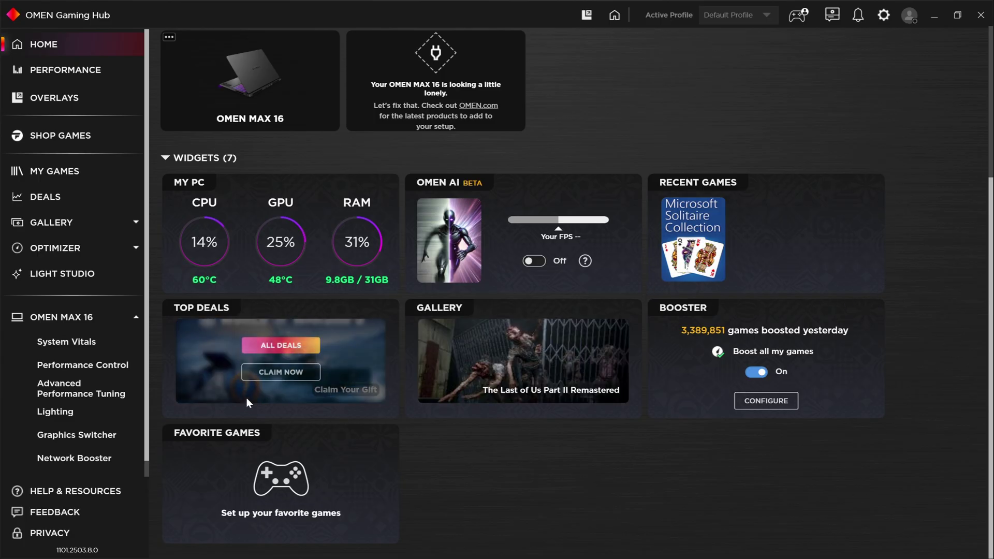
left_click(78, 136)
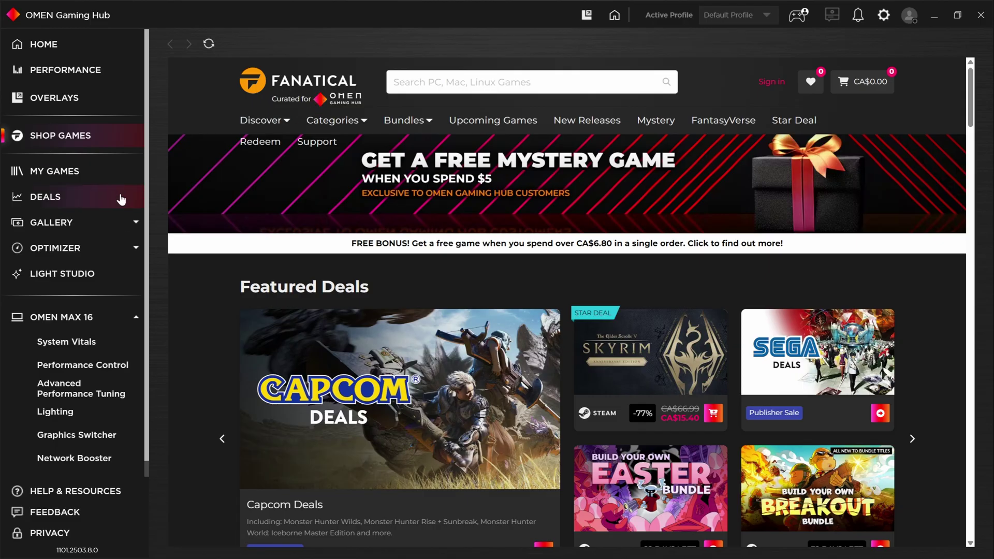
scroll(699, 389, "down", 5)
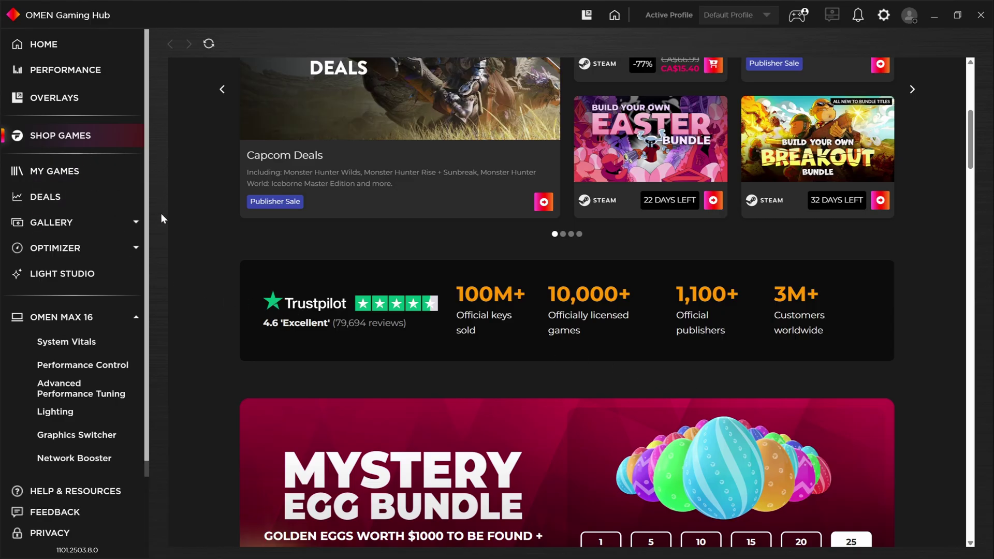
left_click(96, 46)
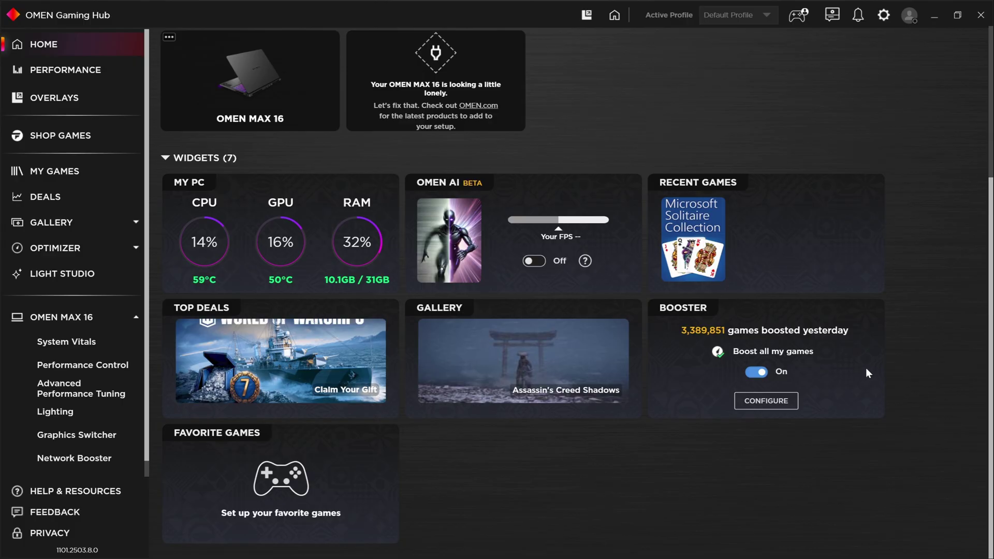
Step: Open the Gaming Performance Toolkit from the PERFORMANCE sidebar entry
left_click(88, 74)
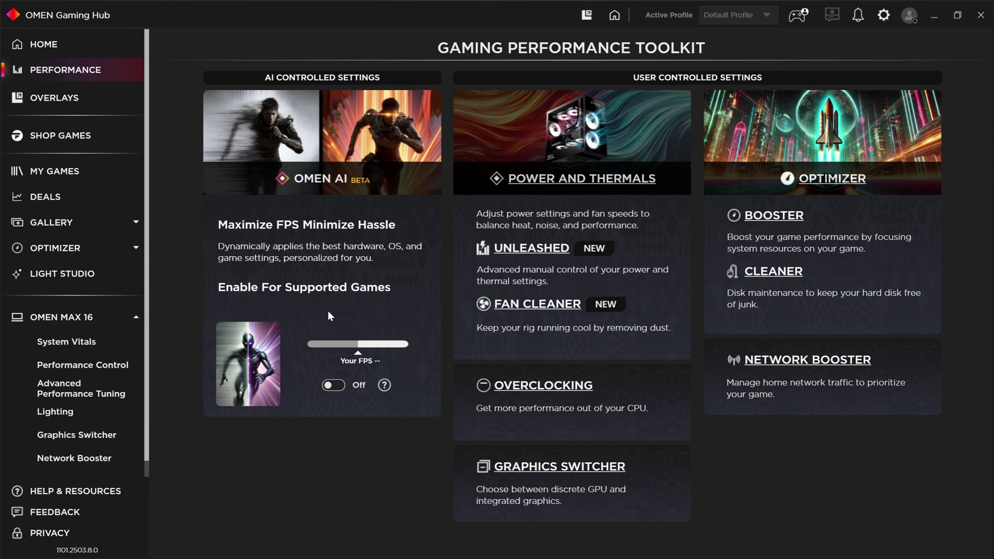
left_click(386, 390)
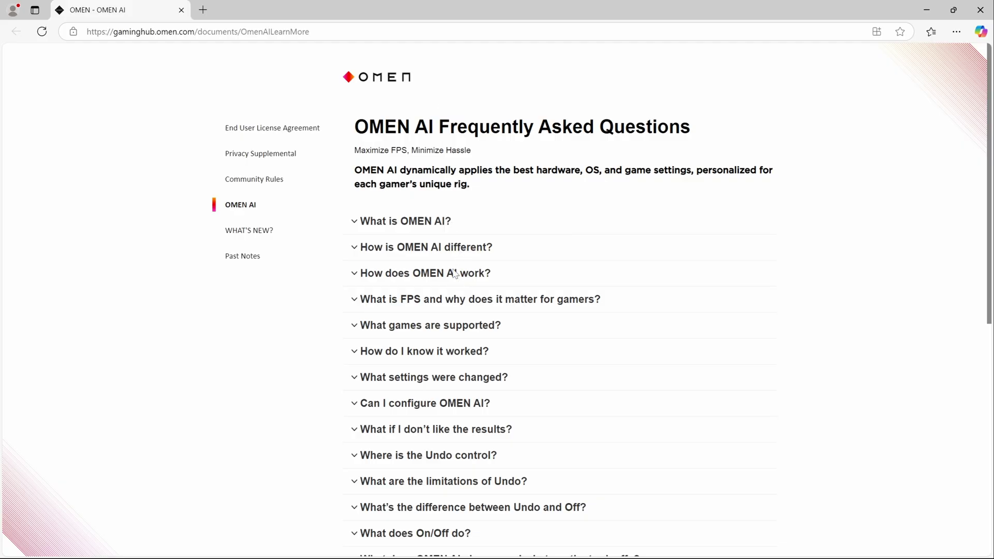
scroll(439, 278, "down", 1)
scroll(440, 274, "down", 8)
scroll(442, 264, "up", 8)
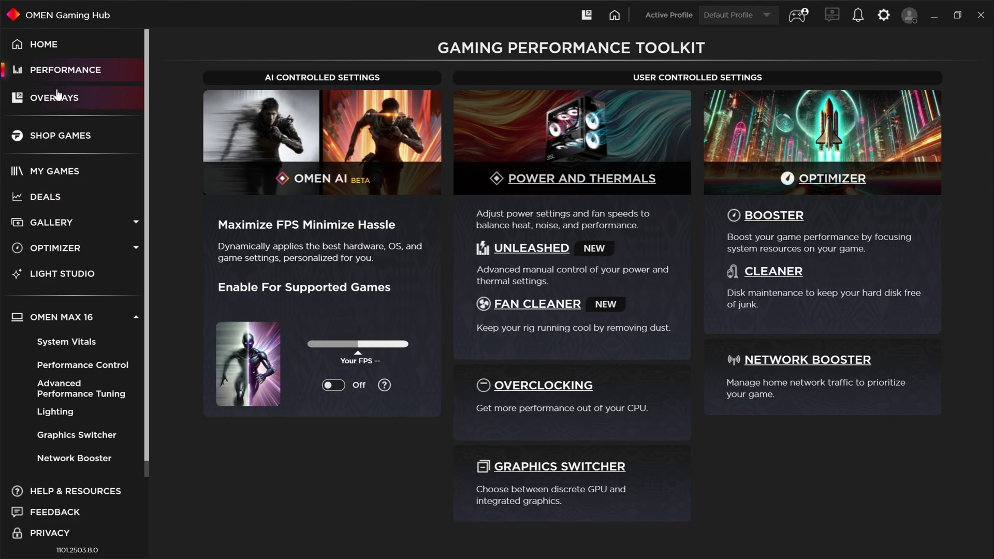
left_click(75, 365)
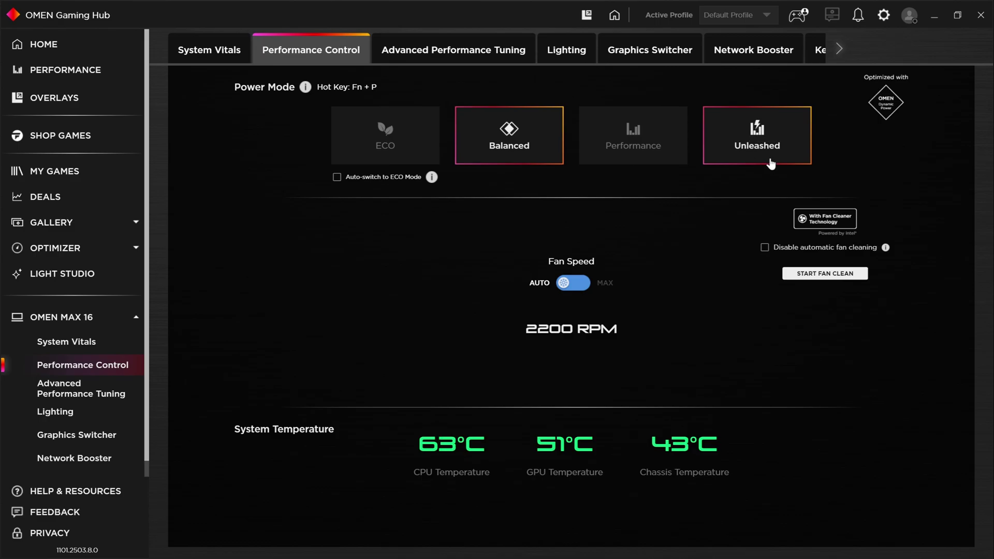
left_click(69, 72)
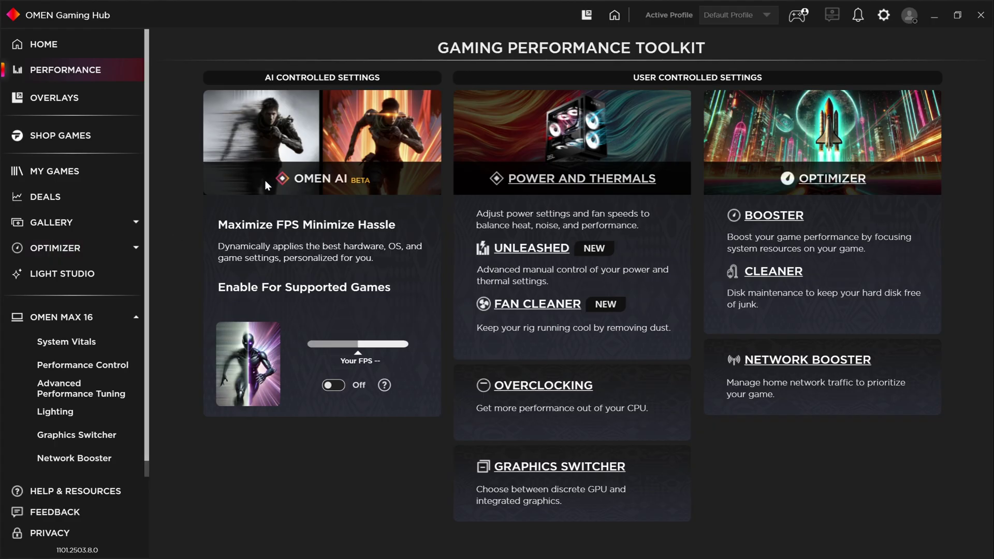
Step: Toggle the in-game stats overlay with Shift+F2, then open the Shop Games store
key("shift+F2")
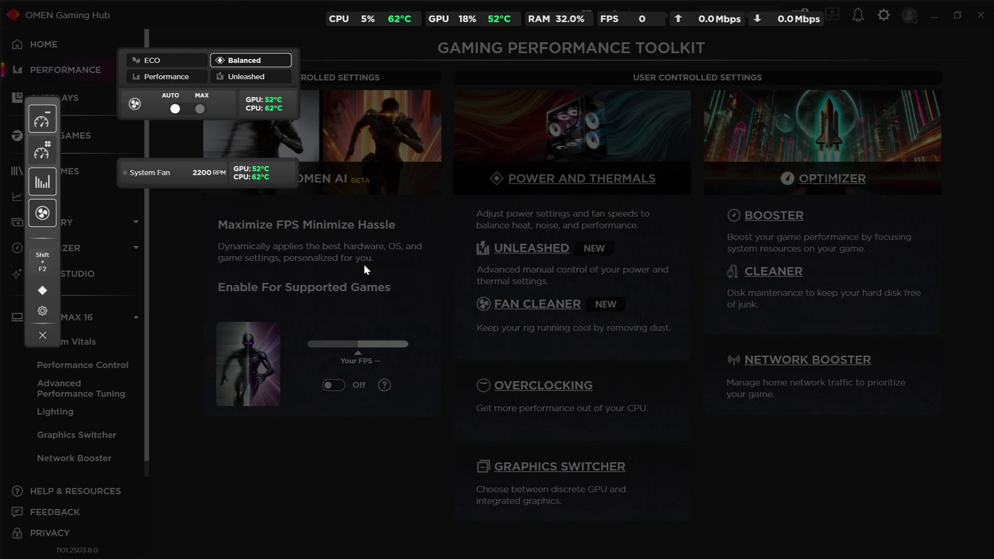
key("shift+F2")
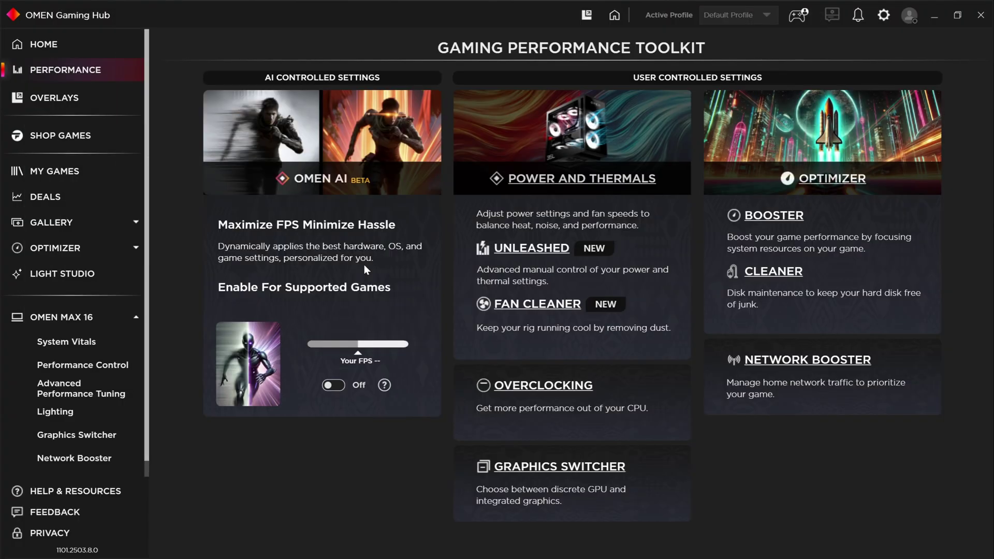
key("shift+F2")
key("shift+F2")
key("shift+F2")
key("shift+F2")
left_click(83, 149)
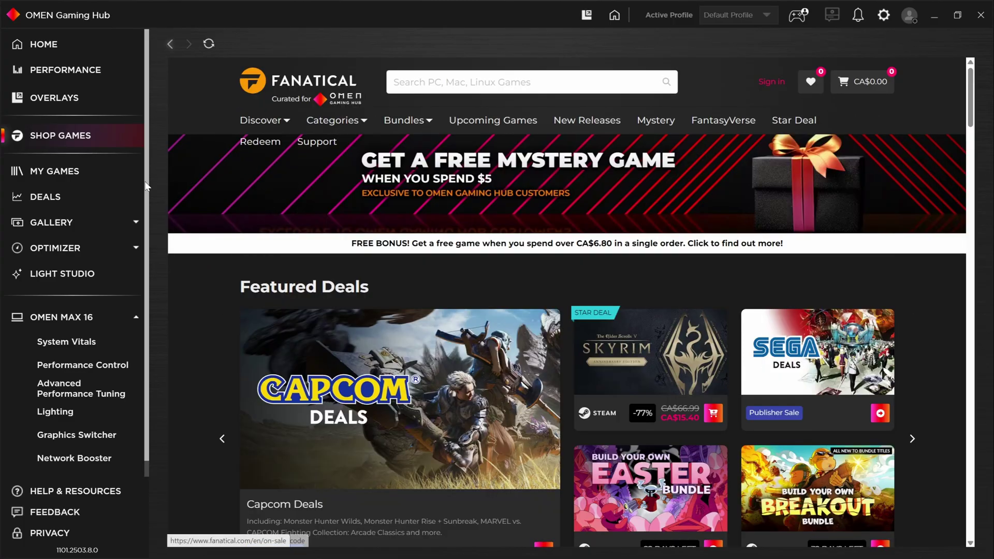
Step: Open My Games and browse the GeForce NOW Free to Play and Catalog rows
left_click(73, 177)
scroll(321, 254, "down", 2)
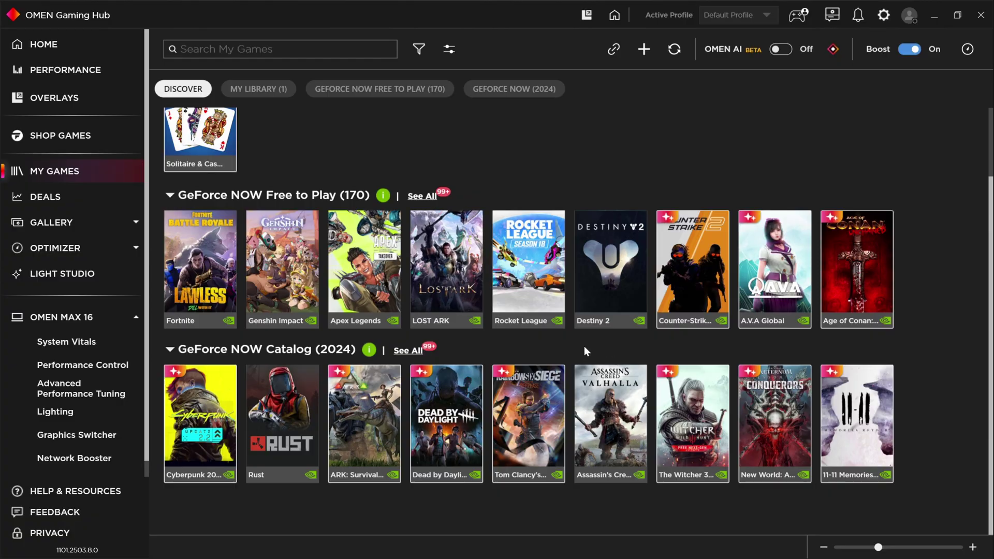
scroll(216, 236, "up", 2)
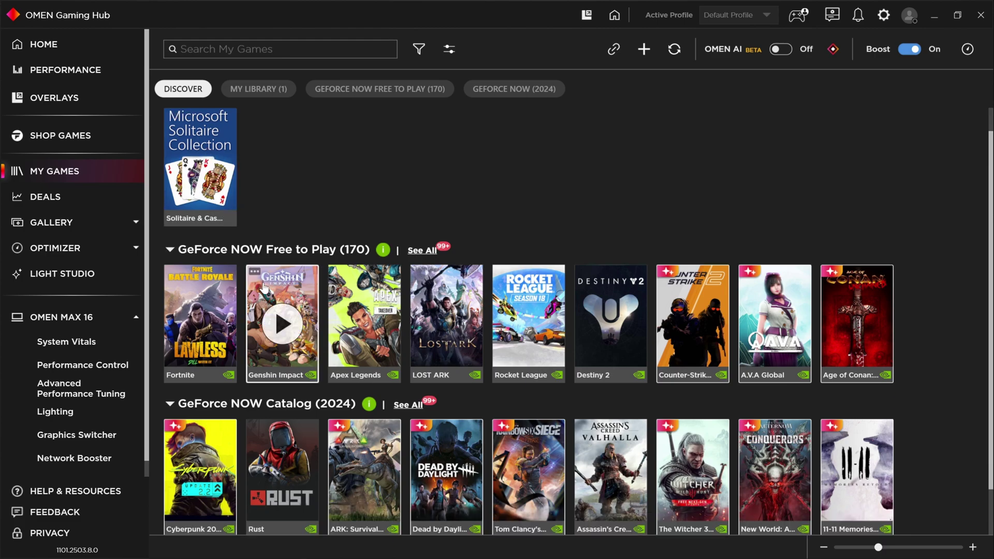
scroll(265, 290, "down", 1)
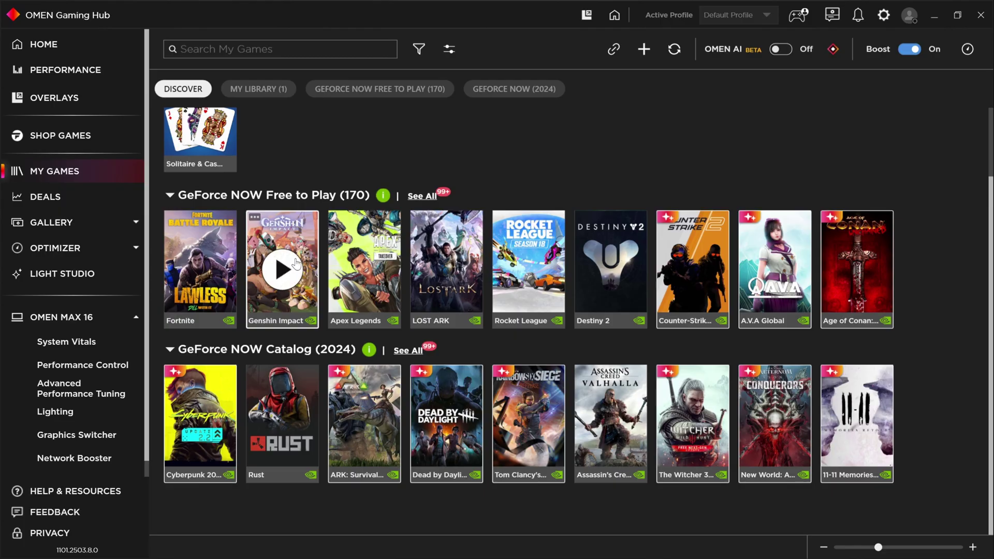
mouse_move(227, 382)
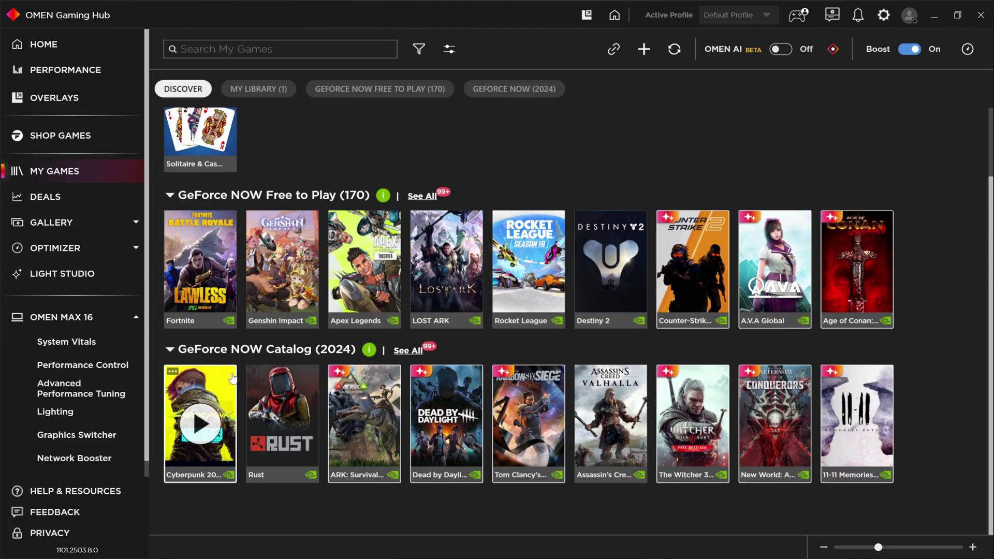
mouse_move(193, 258)
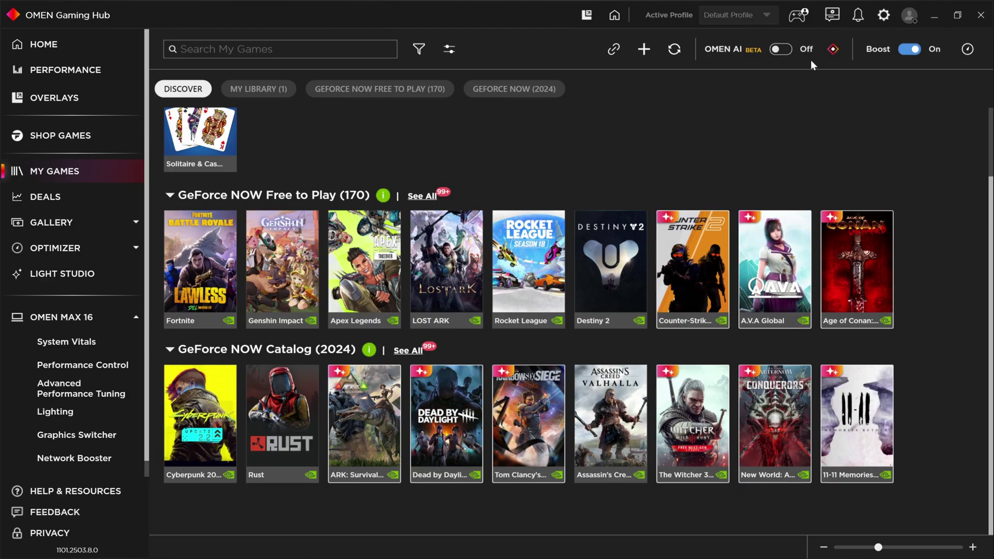
Step: Scroll the Deals page, then open the Gallery and scroll its wallpaper collections
left_click(46, 197)
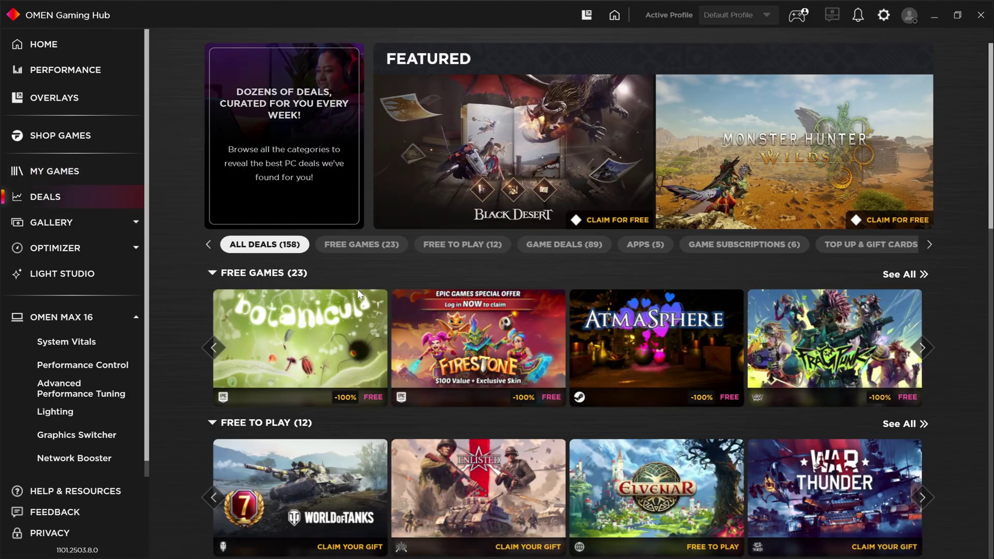
scroll(561, 356, "down", 5)
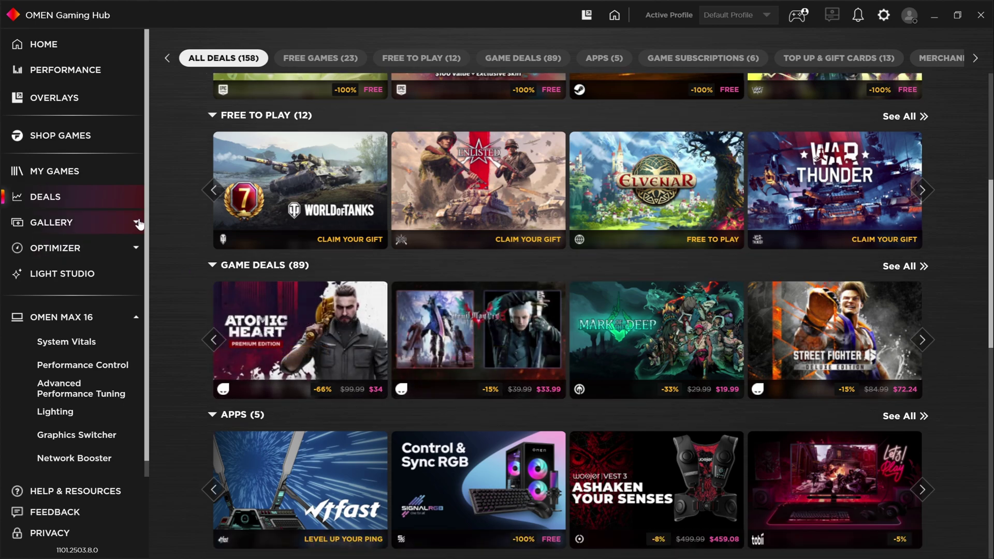
left_click(137, 223)
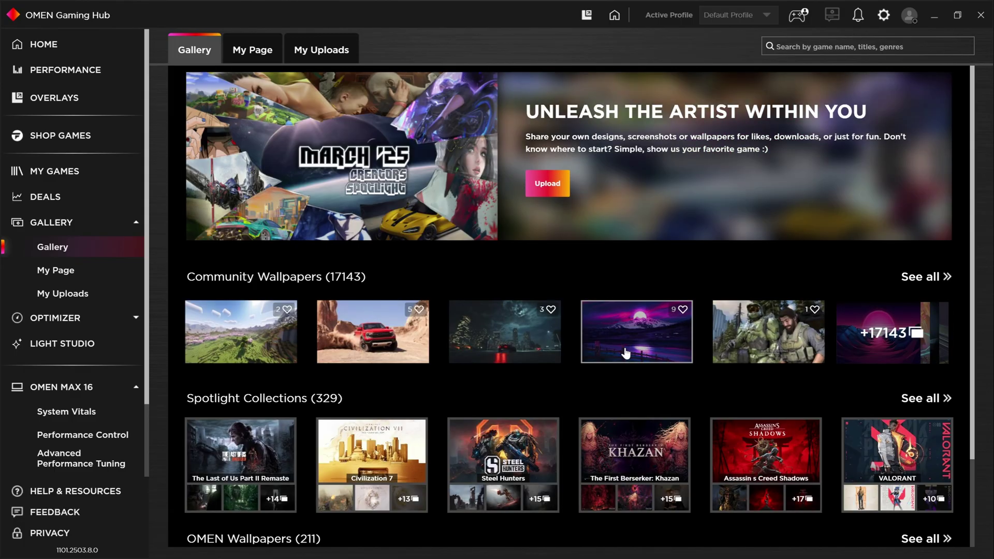
scroll(627, 354, "down", 2)
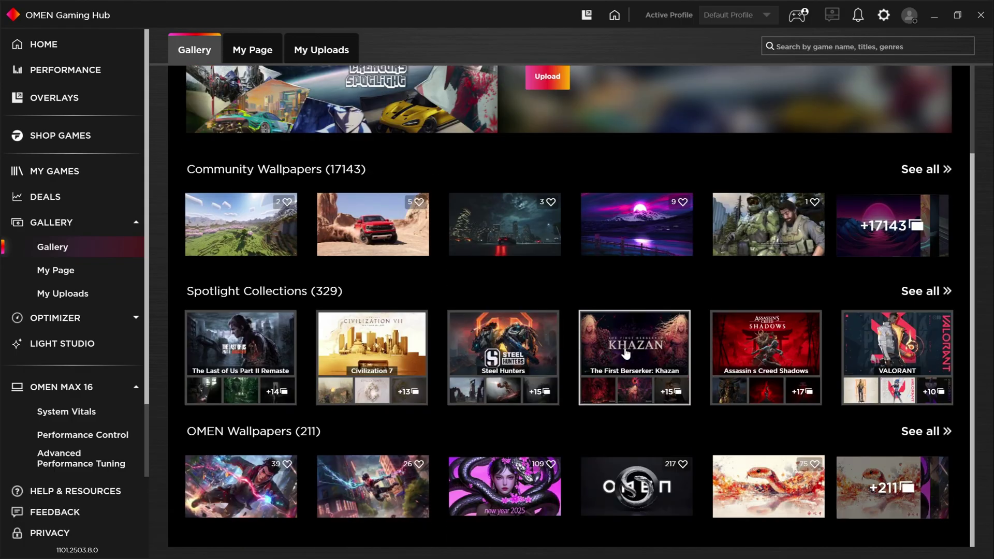
Step: Show all OMEN Wallpapers, minimize and restore the hub, then open My Page
left_click(944, 434)
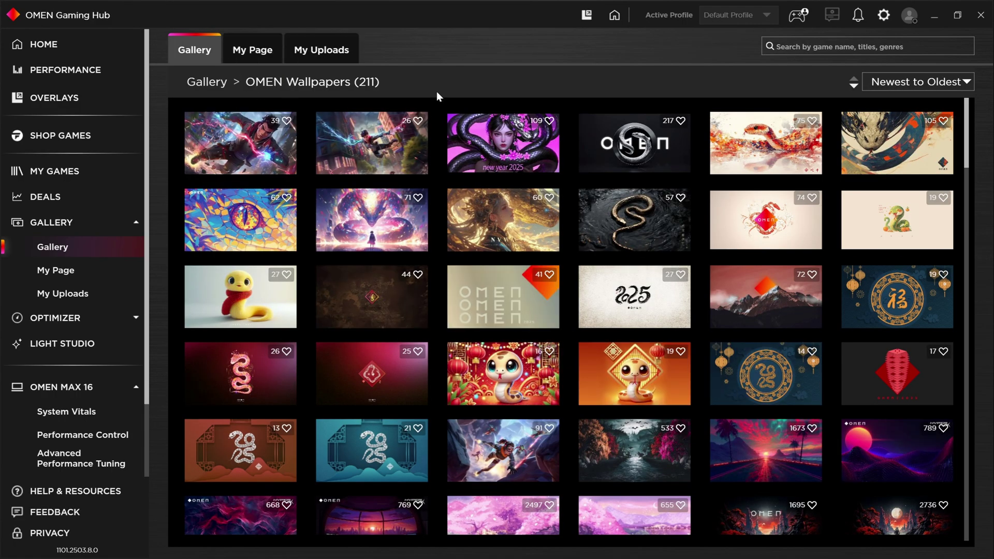
left_click(935, 16)
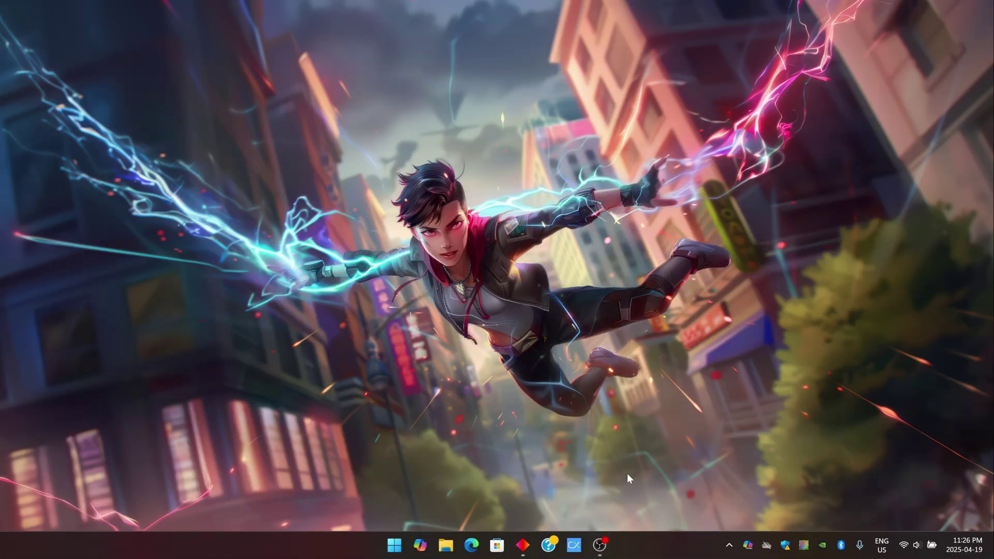
left_click(523, 545)
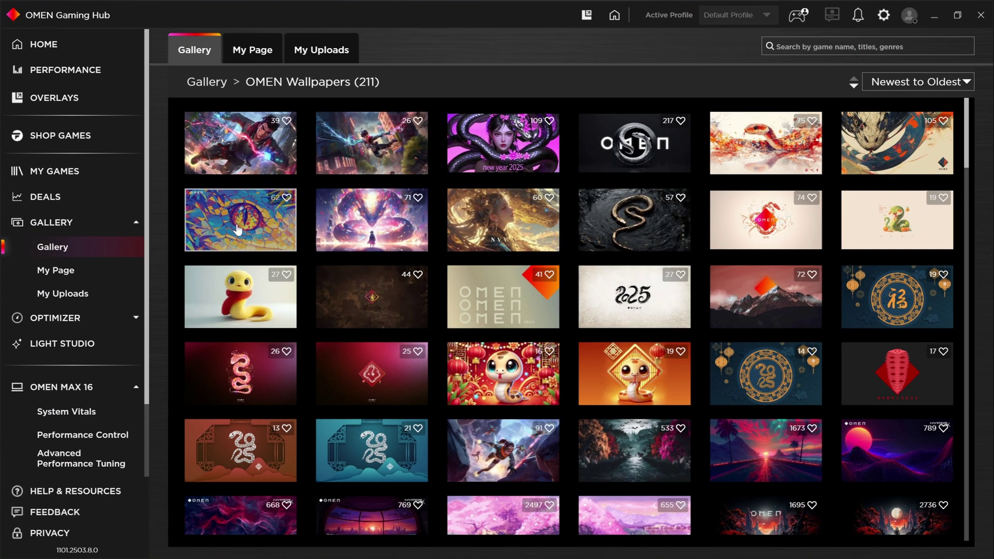
scroll(294, 241, "down", 10)
scroll(294, 242, "up", 10)
left_click(70, 270)
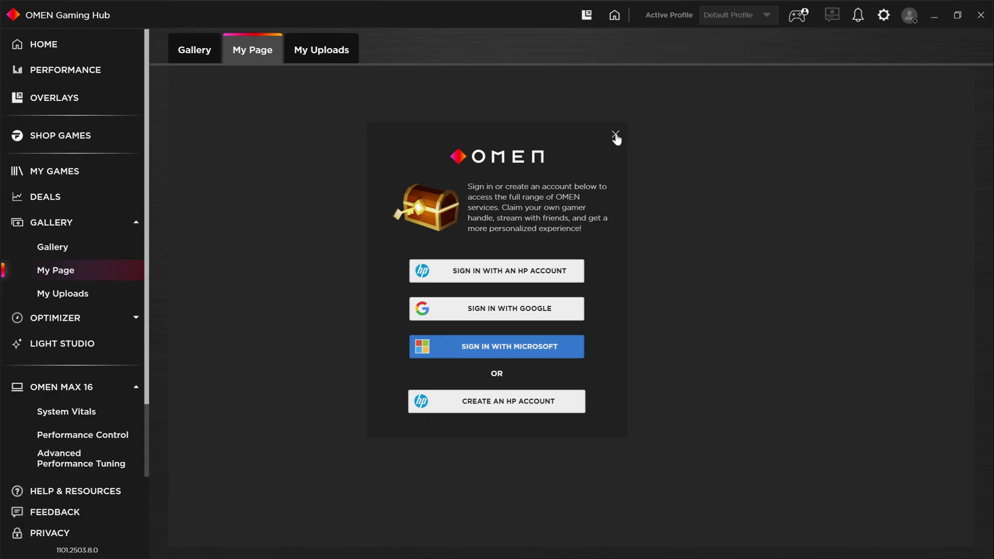
Step: Dismiss the sign-in prompts on My Page and My Uploads, then open Optimizer Quick Setup
left_click(616, 137)
left_click(90, 299)
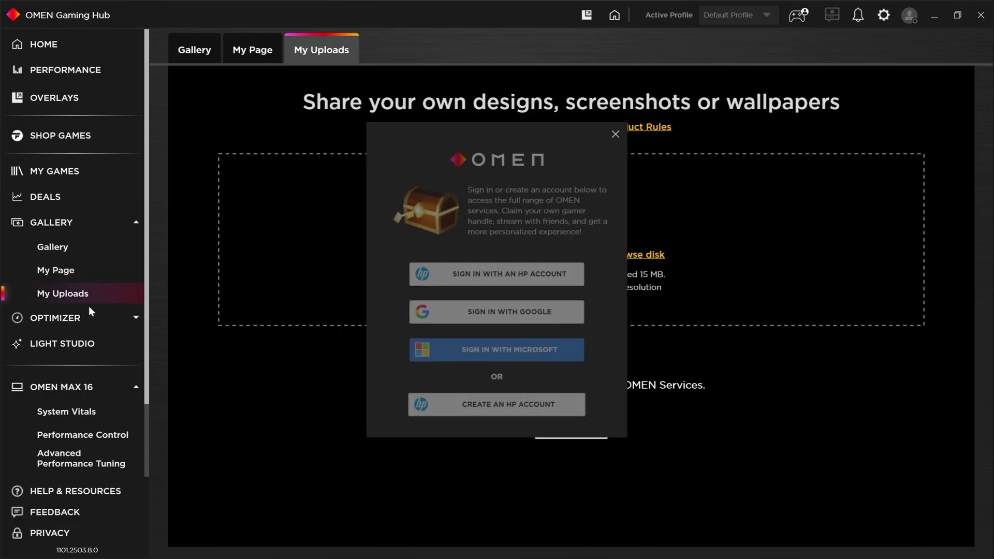
left_click(618, 135)
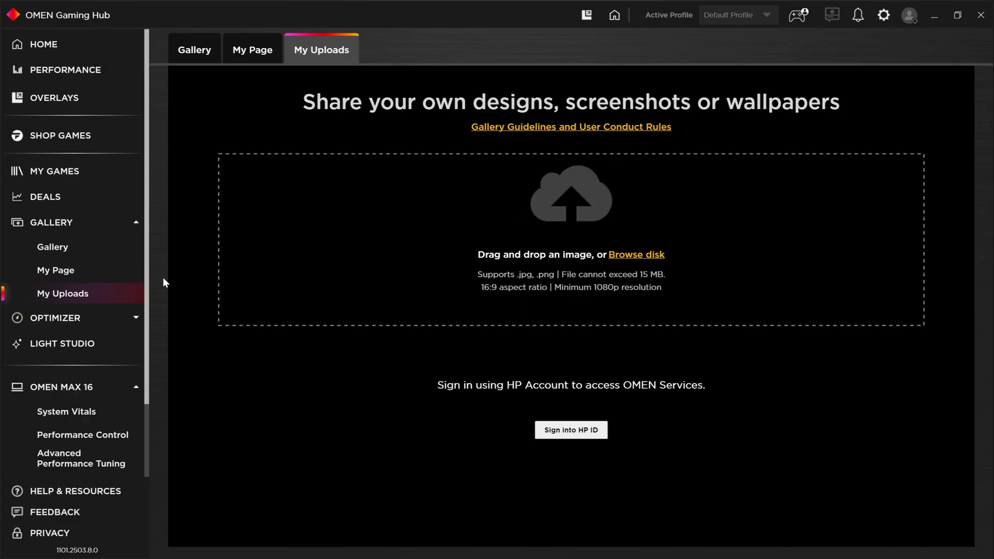
left_click(70, 320)
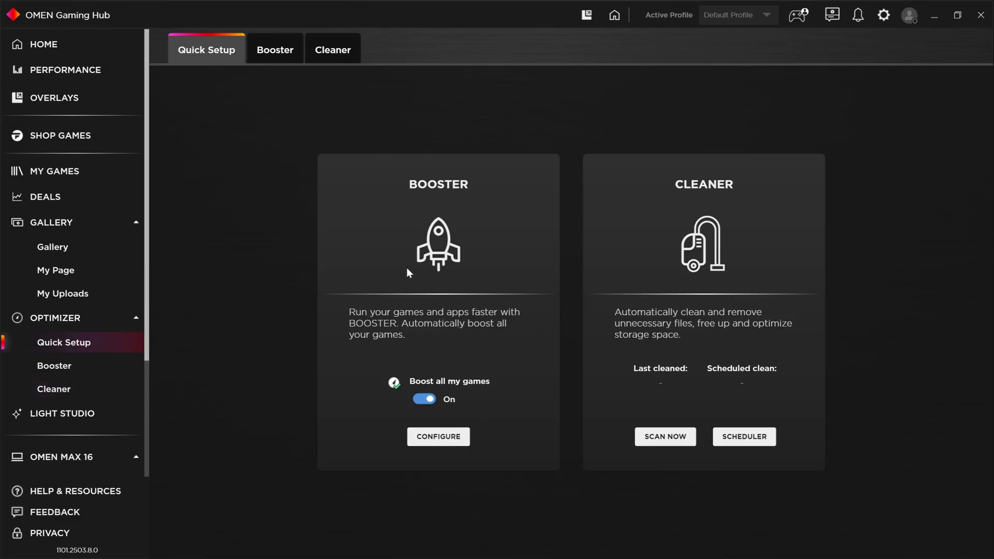
Step: Open the Booster configuration and scroll its checklist of 9 items, 5 selected
left_click(439, 437)
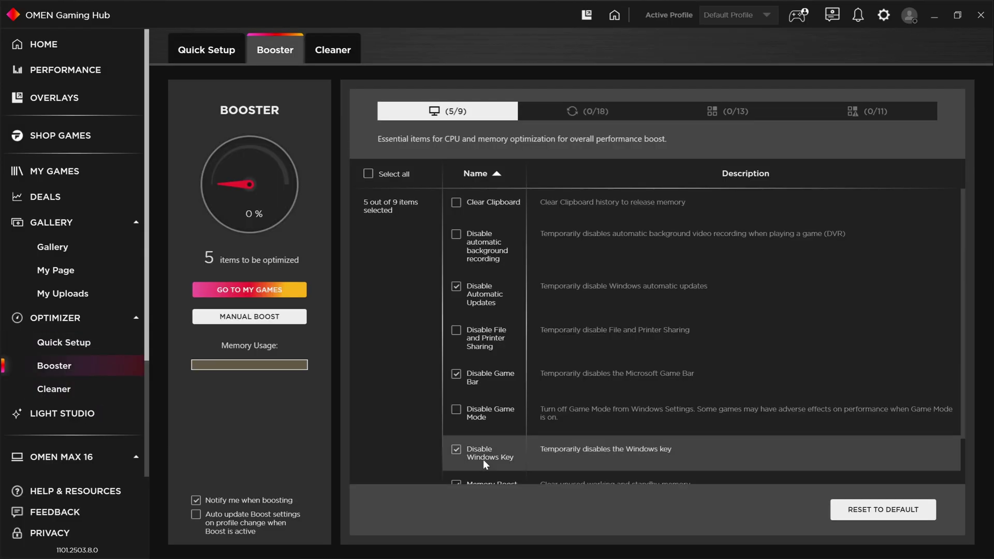
scroll(508, 423, "down", 2)
scroll(508, 423, "up", 2)
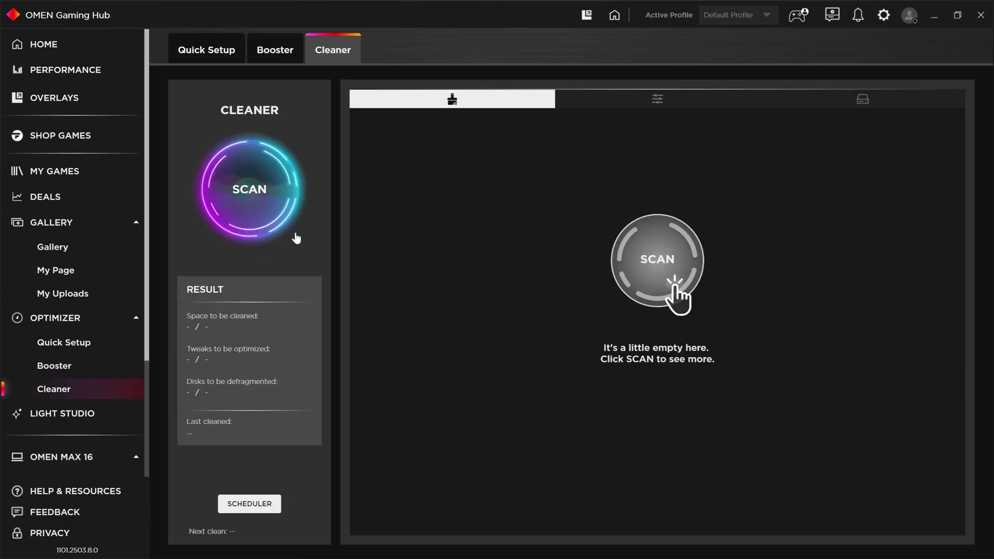
Step: Run the Cleaner scan and review the results: 1.8 GB of 33.48 GB to clean
left_click(295, 232)
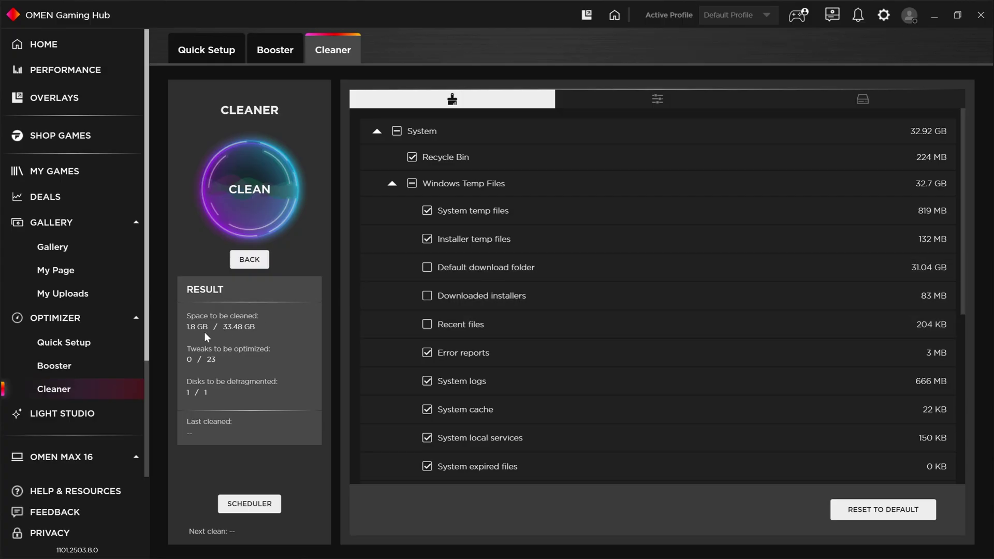
scroll(120, 430, "down", 3)
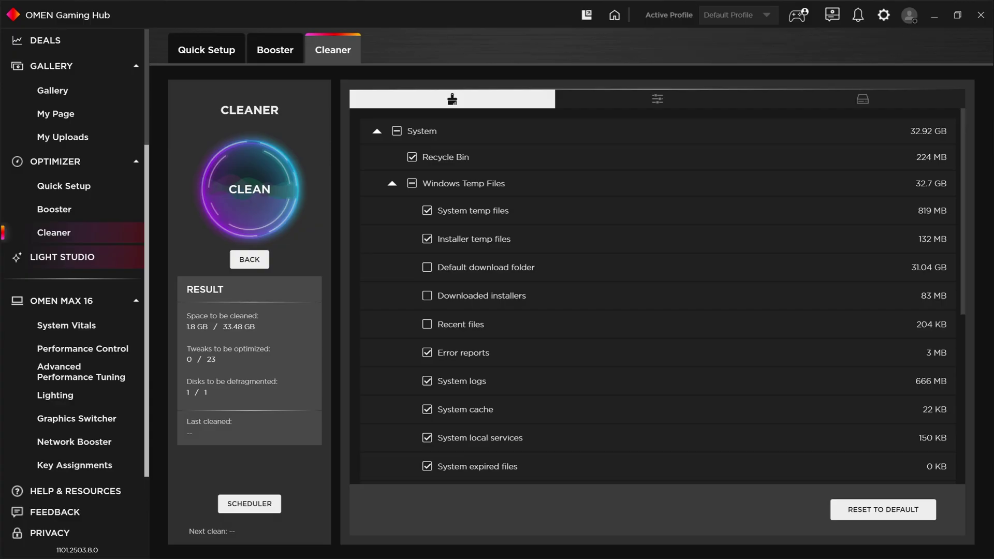
left_click(62, 257)
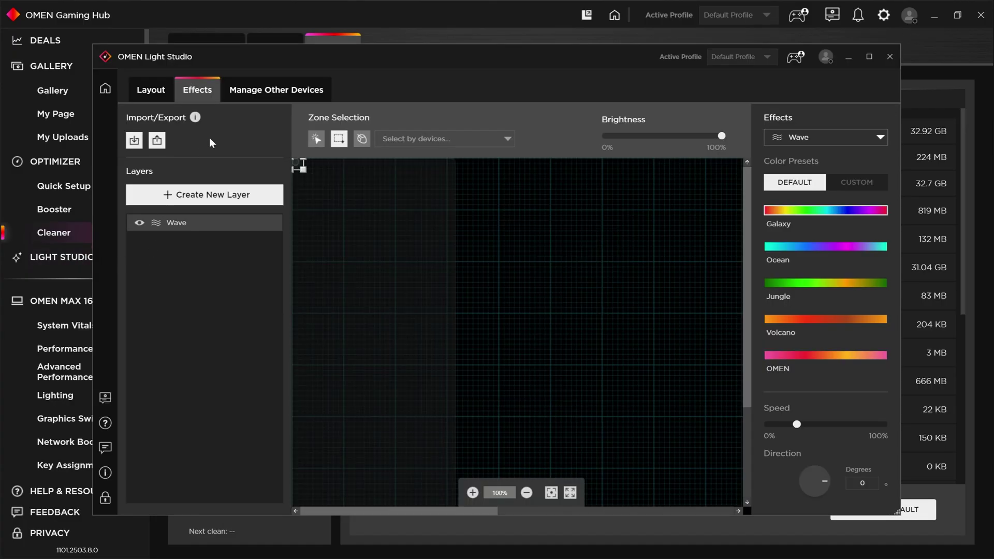
scroll(622, 280, "down", 1)
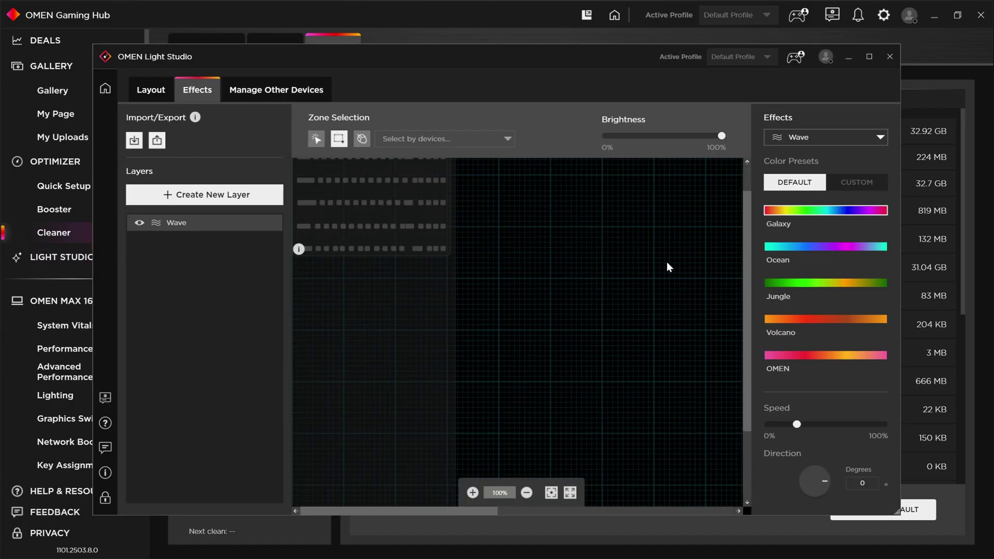
left_click(935, 15)
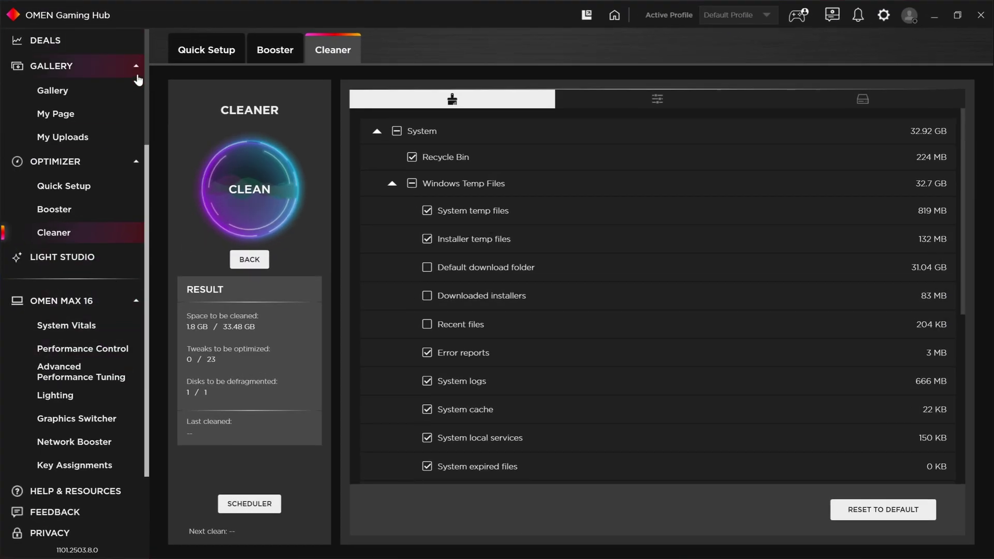
Step: Collapse Optimizer and Gallery, then view System Vitals for GPU, CPU, RAM and Balanced mode
left_click(137, 164)
left_click(136, 133)
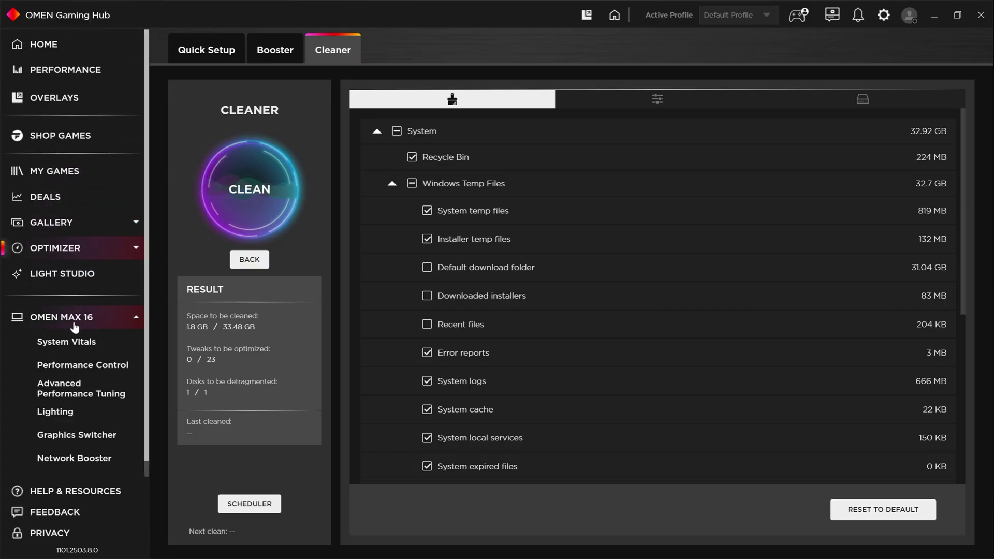
left_click(128, 325)
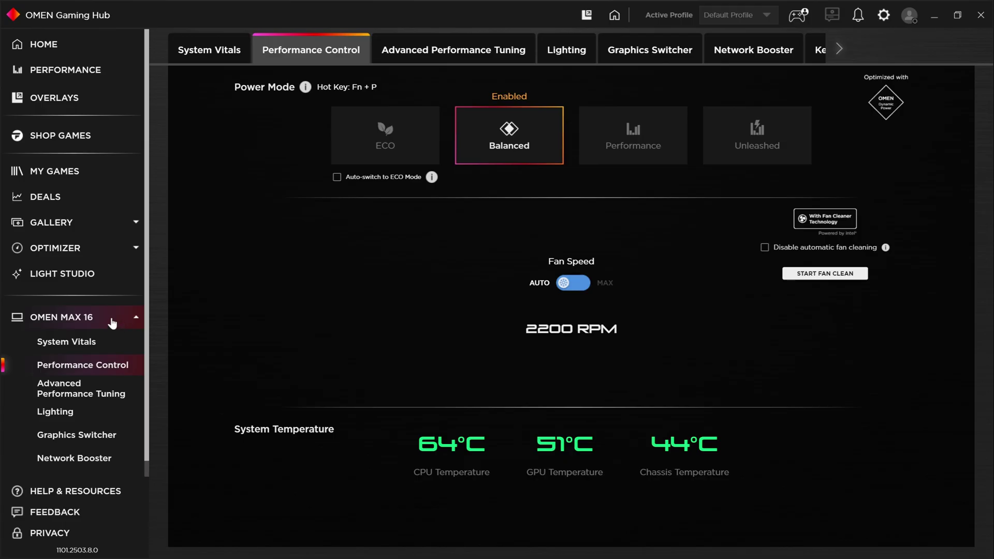
left_click(73, 346)
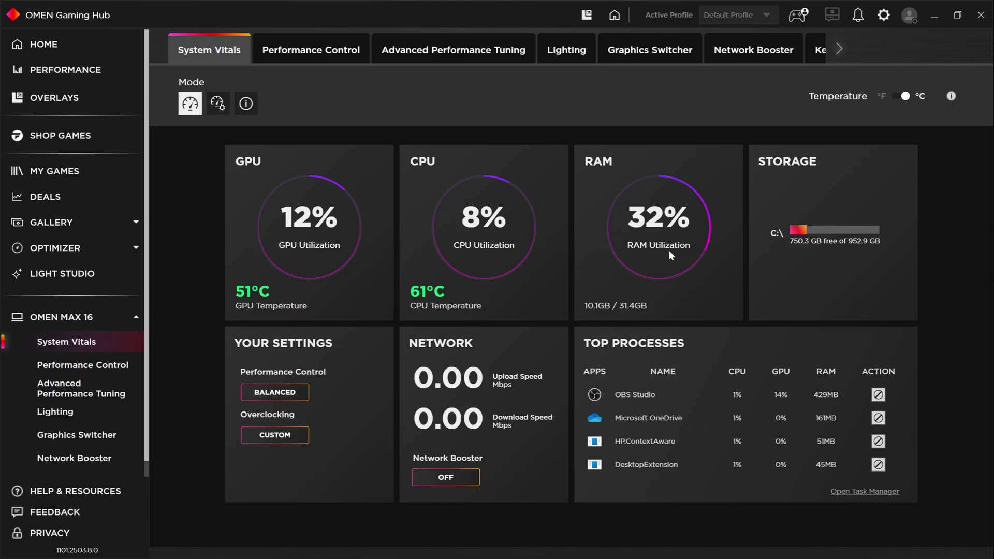
left_click(295, 399)
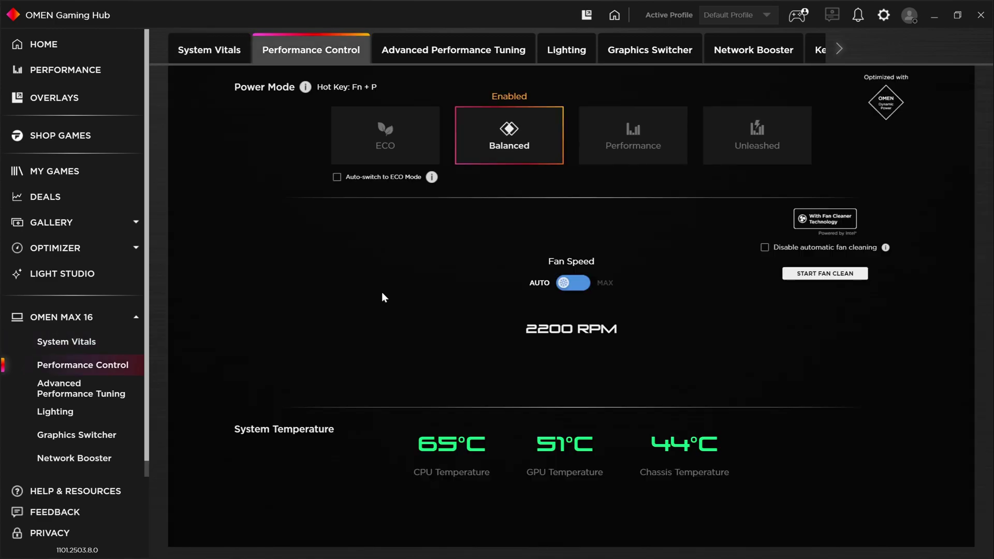
left_click(216, 51)
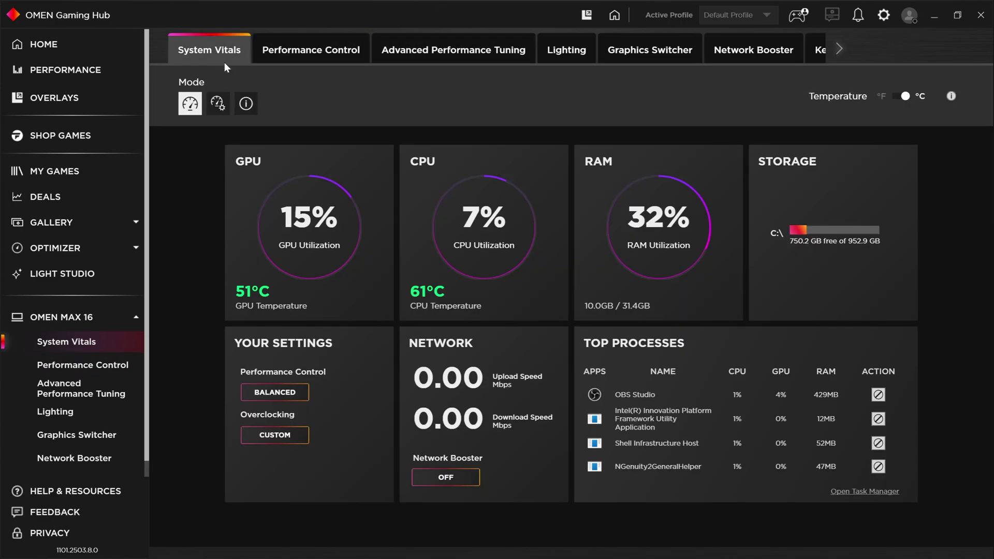
left_click(217, 104)
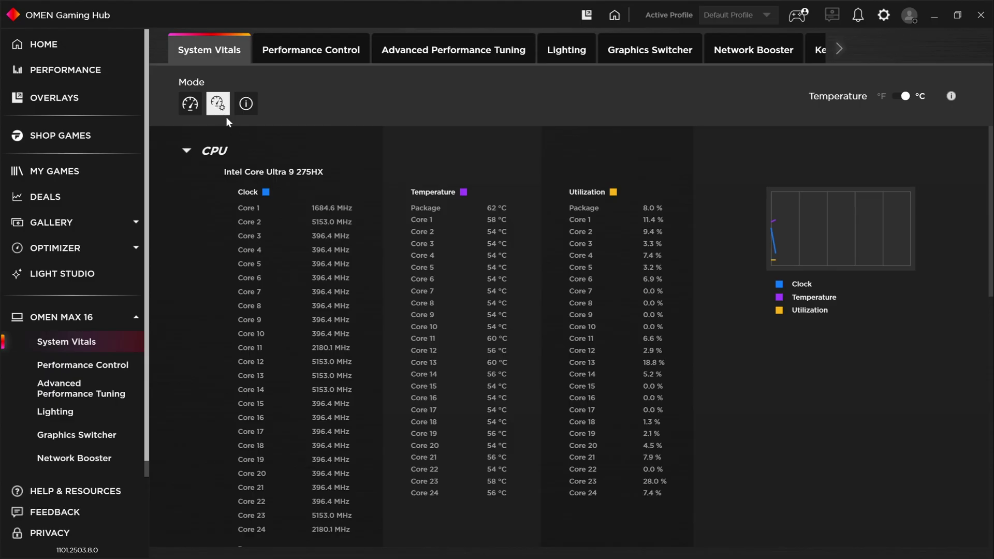
scroll(326, 251, "down", 2)
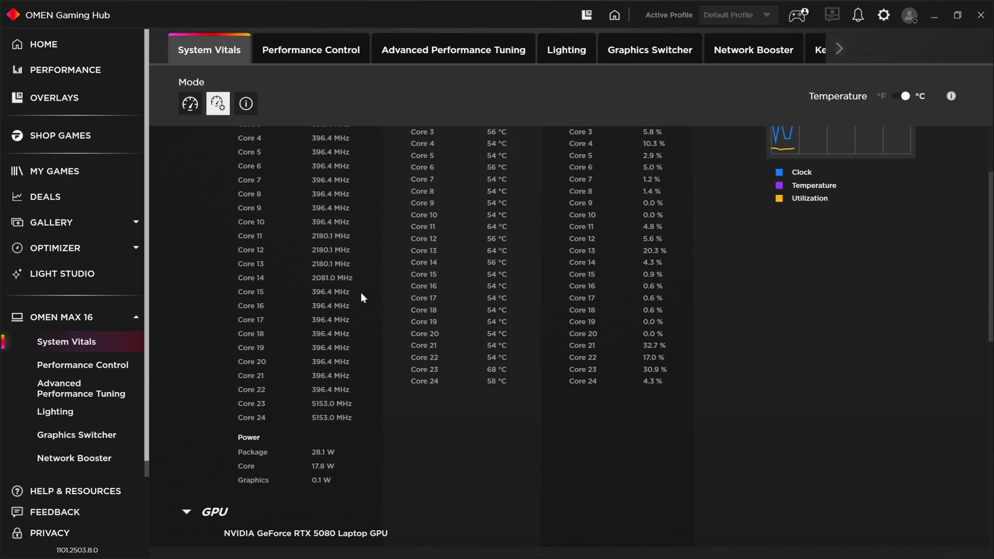
scroll(434, 293, "up", 2)
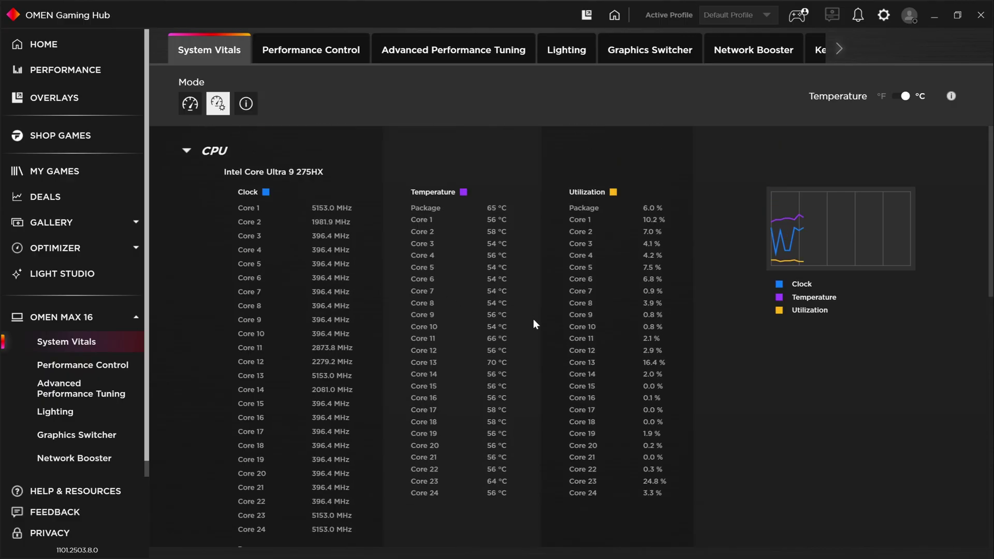
scroll(547, 321, "down", 6)
scroll(582, 332, "down", 3)
scroll(395, 248, "up", 2)
scroll(543, 354, "down", 3)
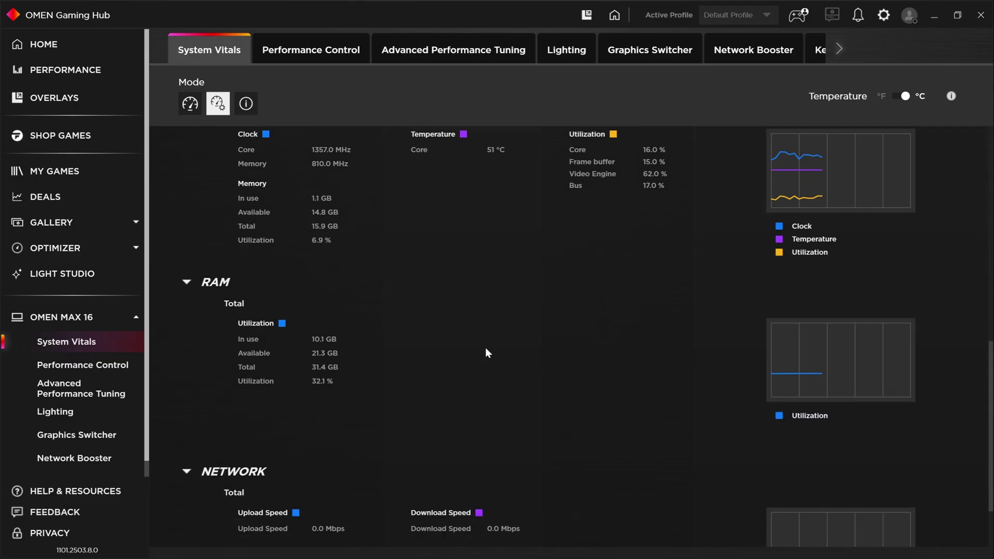
scroll(485, 345, "down", 2)
scroll(476, 342, "up", 10)
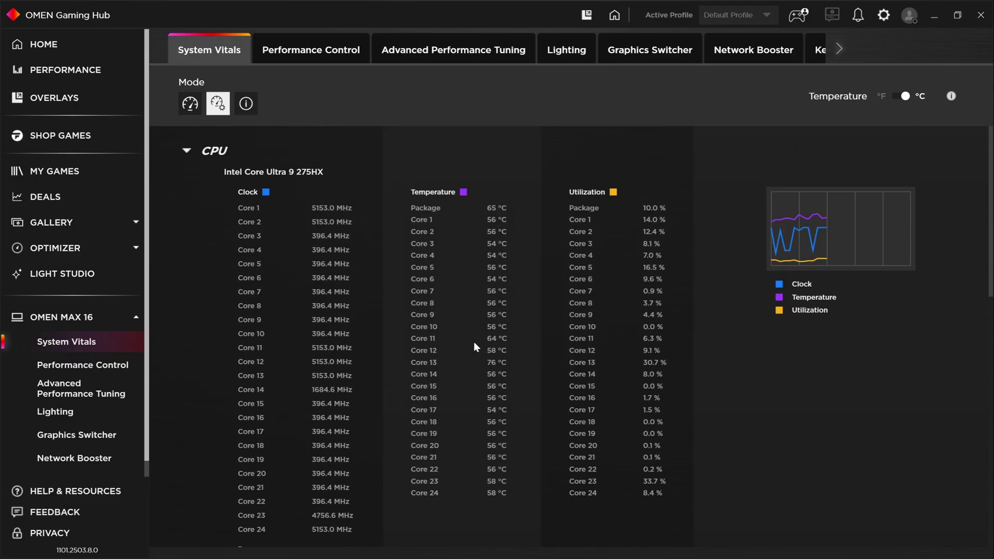
left_click(300, 48)
Step: Show Performance Control with Balanced mode, Auto fan at 2000 RPM and temperatures
left_click(215, 50)
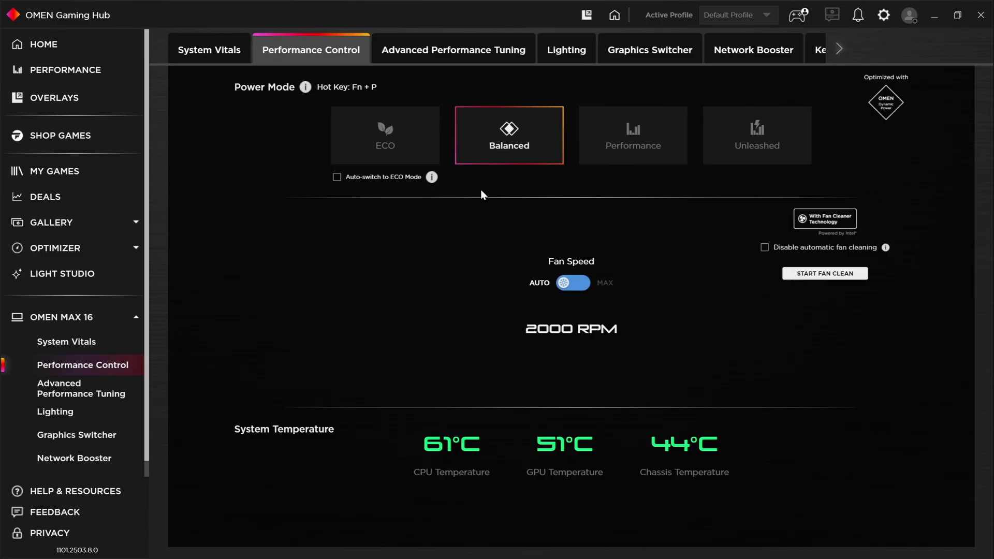
key("fn+p")
key("fn+p")
key("fn+p")
key("fn+p")
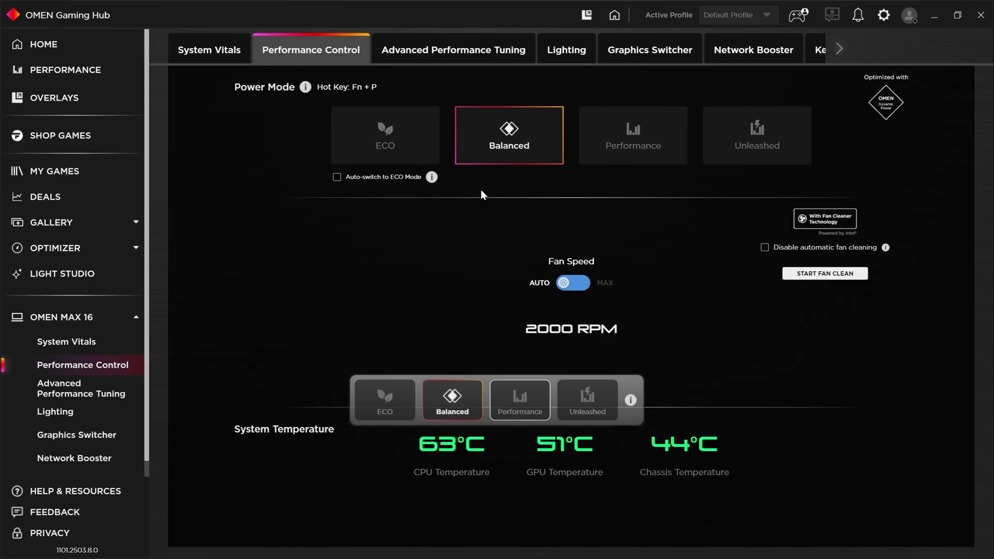
key("fn+p")
key("fn+p")
key("fn+p")
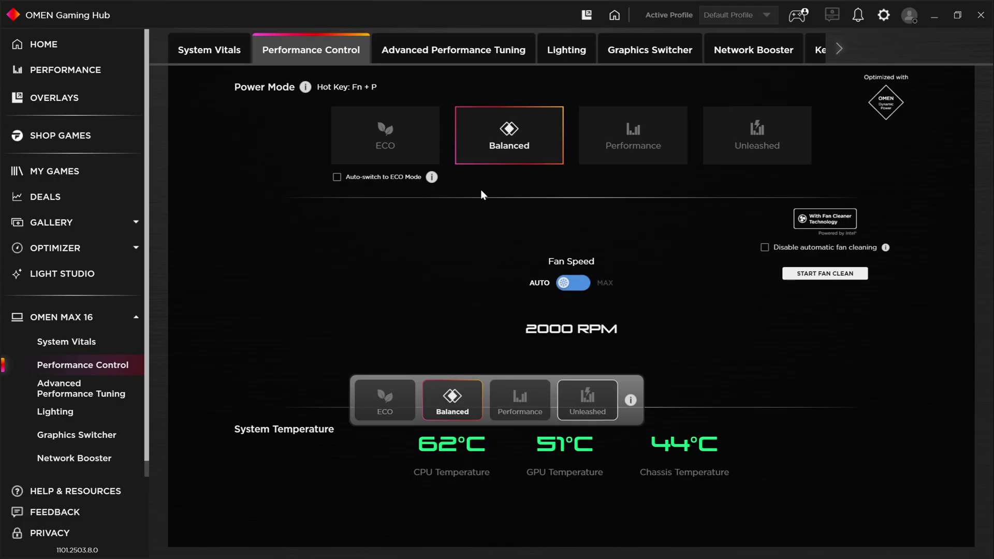
key("fn+p")
key("fn+p")
key("fn+p")
key("fn+p")
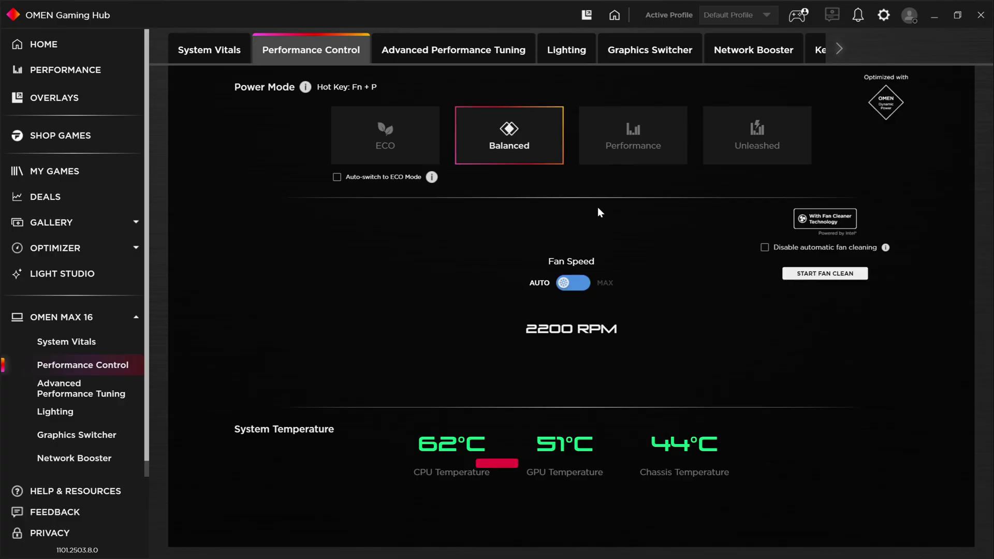
Step: Switch to Performance power mode and read the Maximum Battery Drain (10%) explanation
left_click(638, 154)
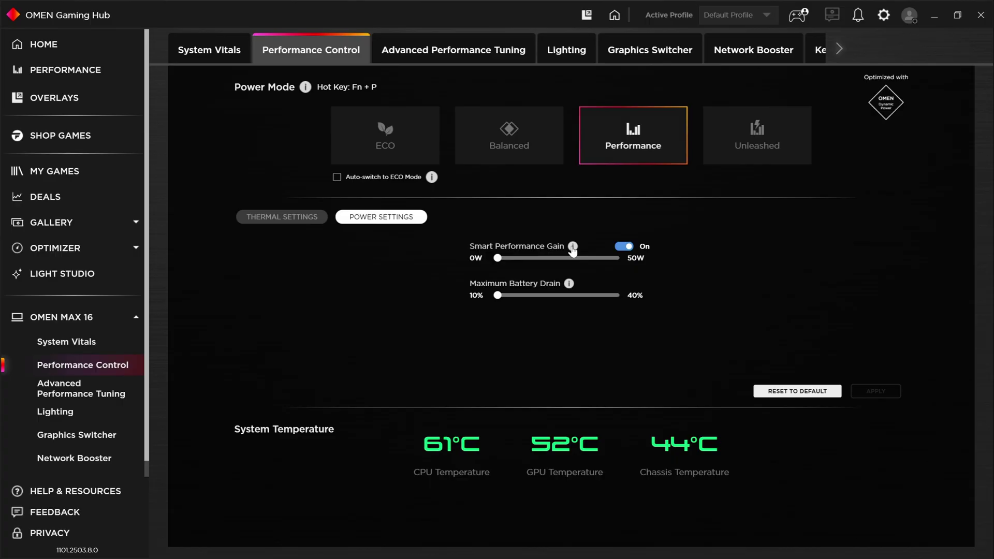
left_click(568, 284)
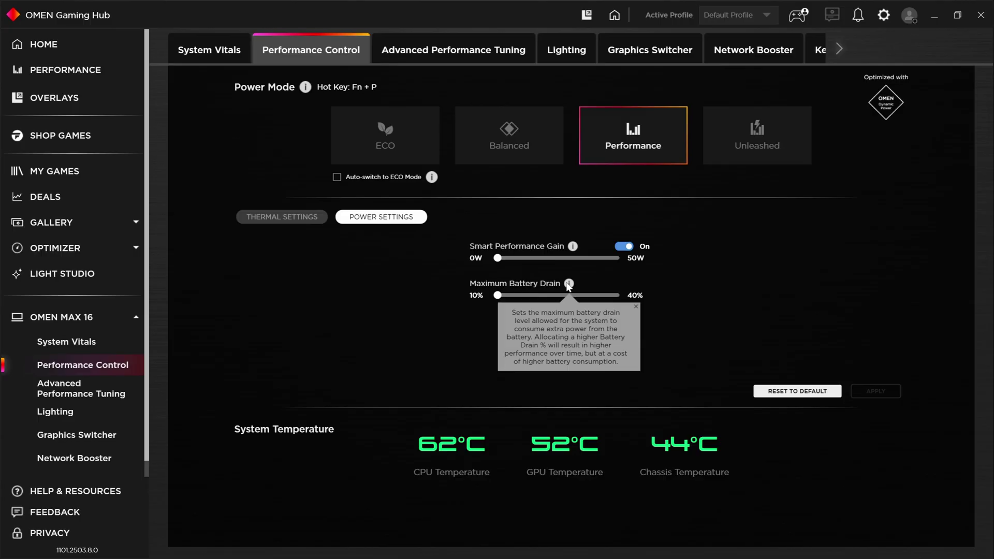
left_click(715, 270)
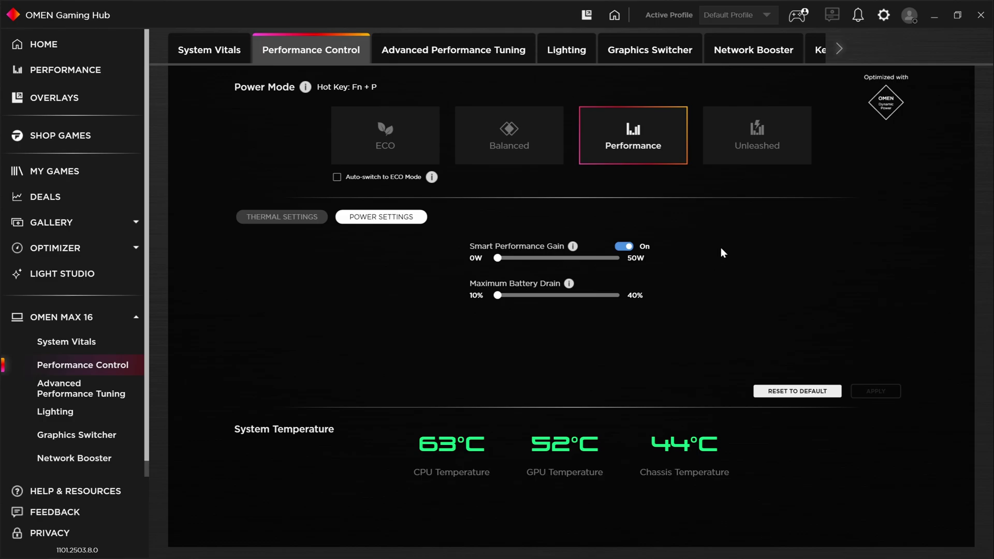
Step: Try Unleashed mode with its PL1, PL2, PL4 limits, then go back to Balanced
left_click(766, 132)
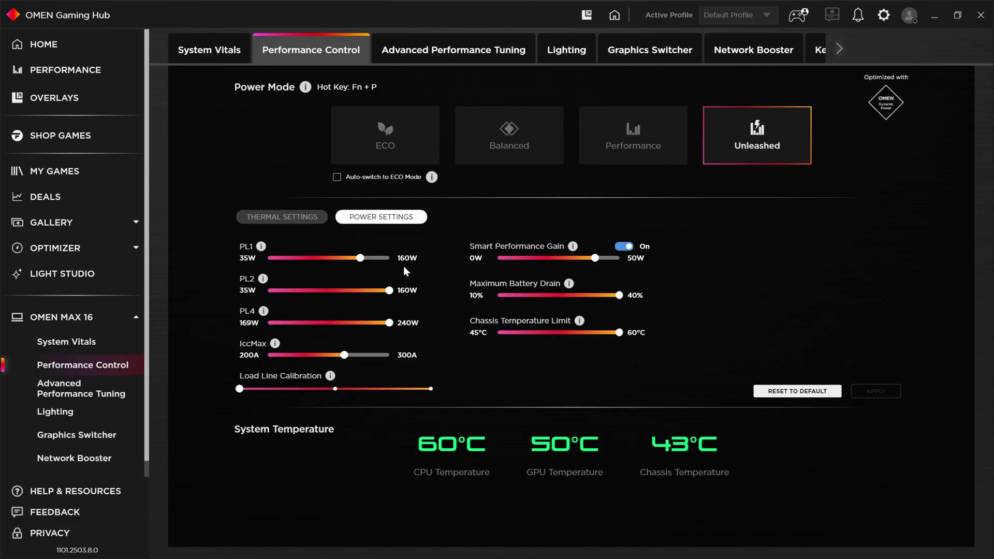
mouse_move(391, 327)
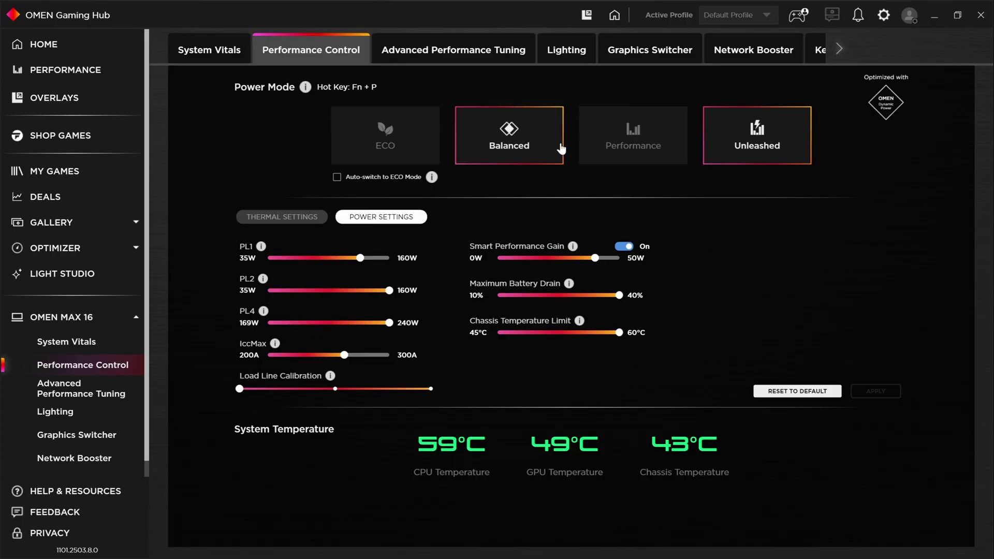
left_click(657, 143)
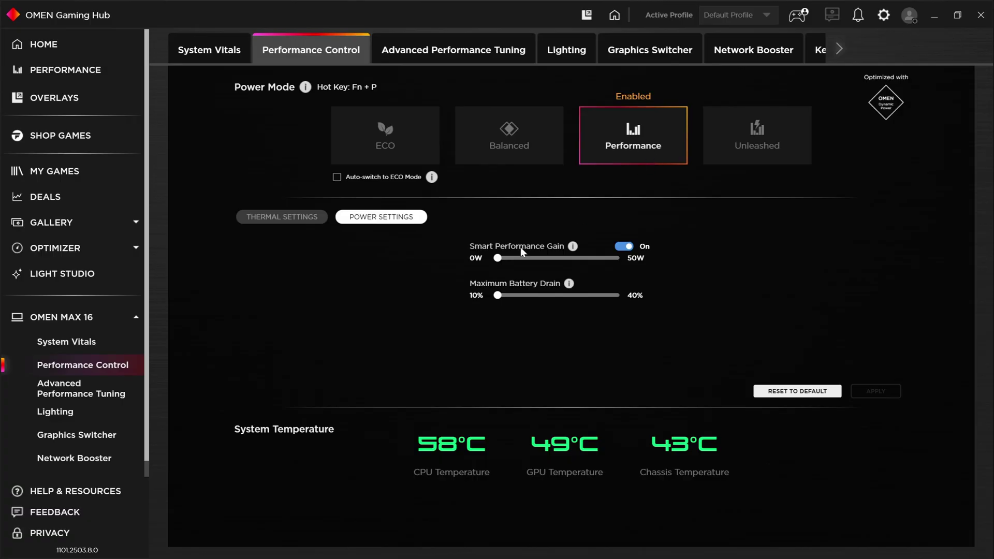
left_click(532, 149)
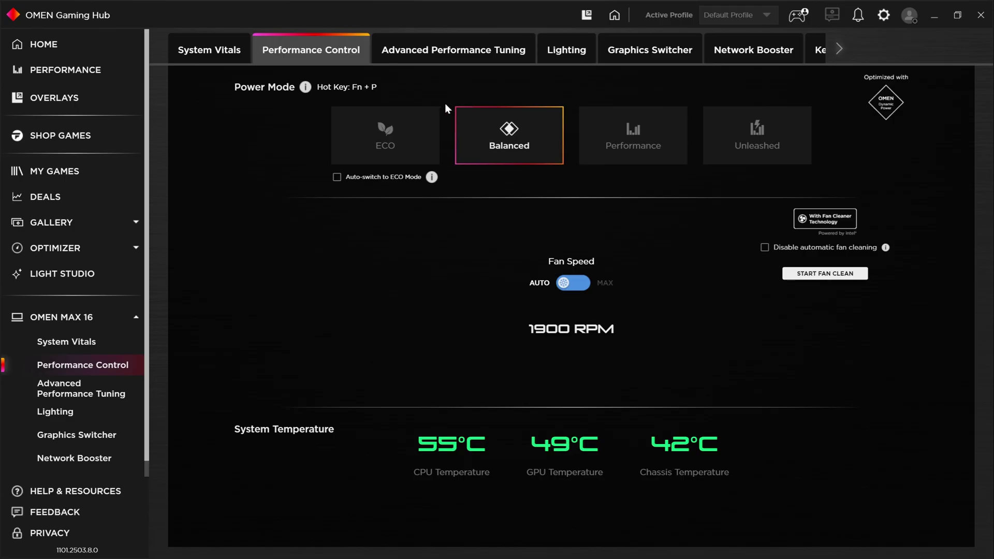
Step: Open Advanced Performance Tuning, glance at the Gaming Performance Toolkit overview, and review CPU overclocking
left_click(454, 51)
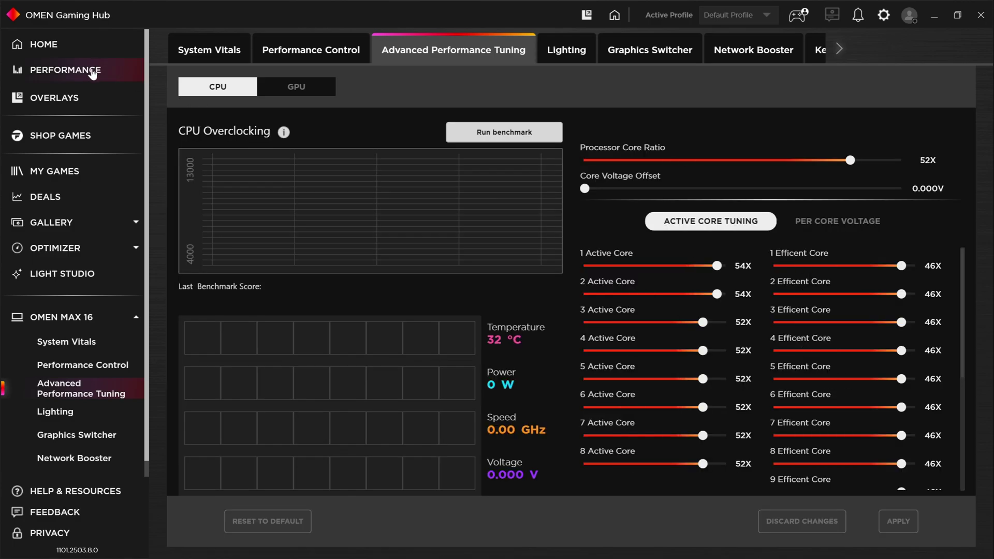
left_click(92, 73)
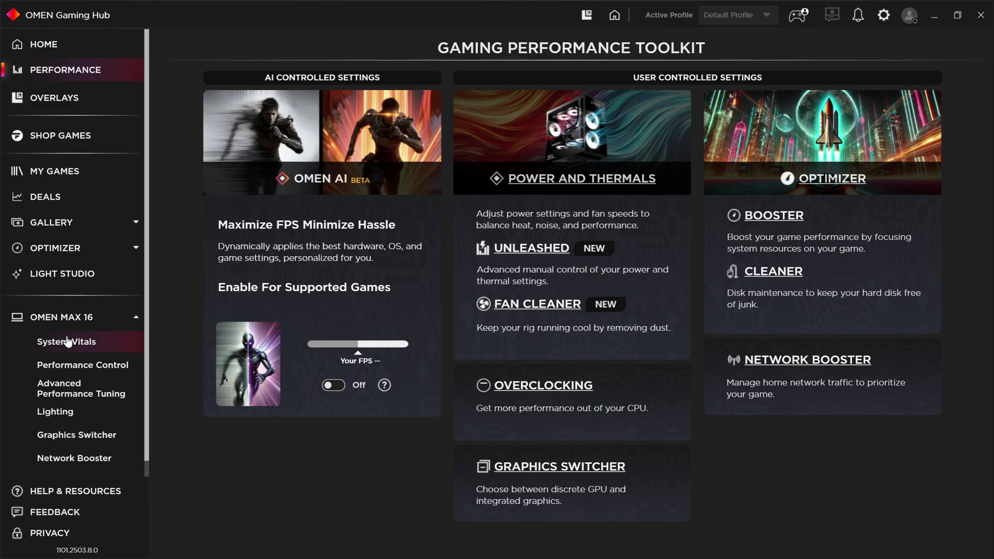
left_click(83, 393)
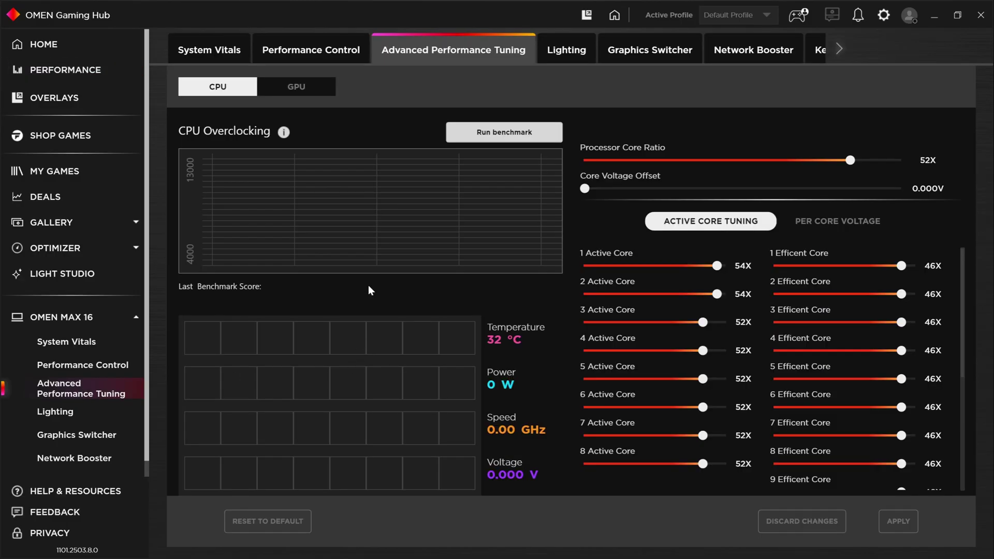
left_click(303, 94)
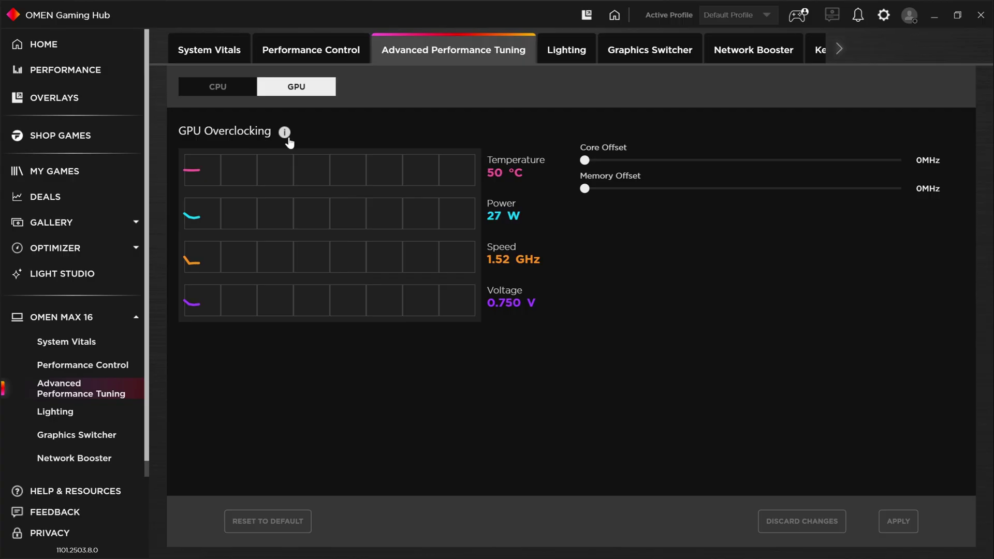
left_click(221, 86)
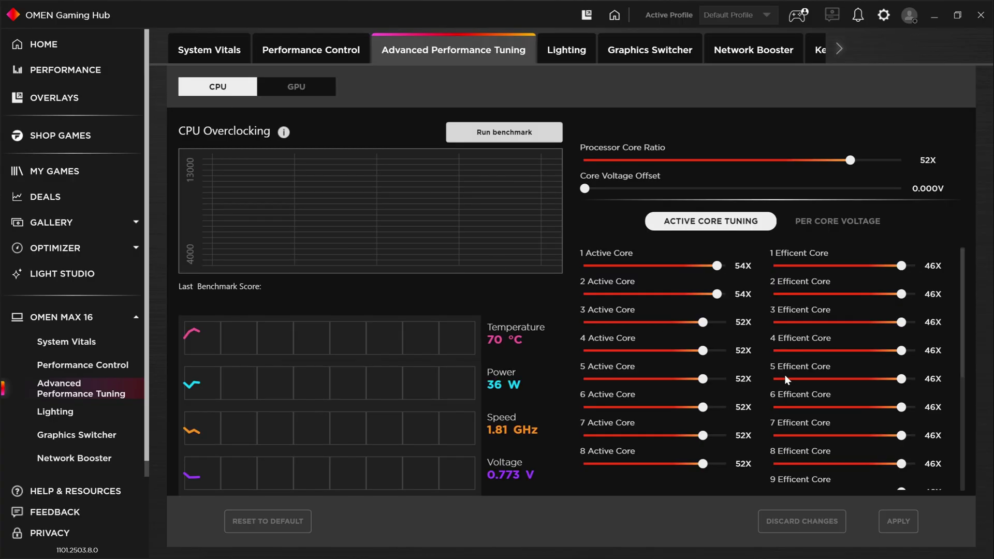
scroll(786, 375, "down", 5)
scroll(786, 368, "up", 5)
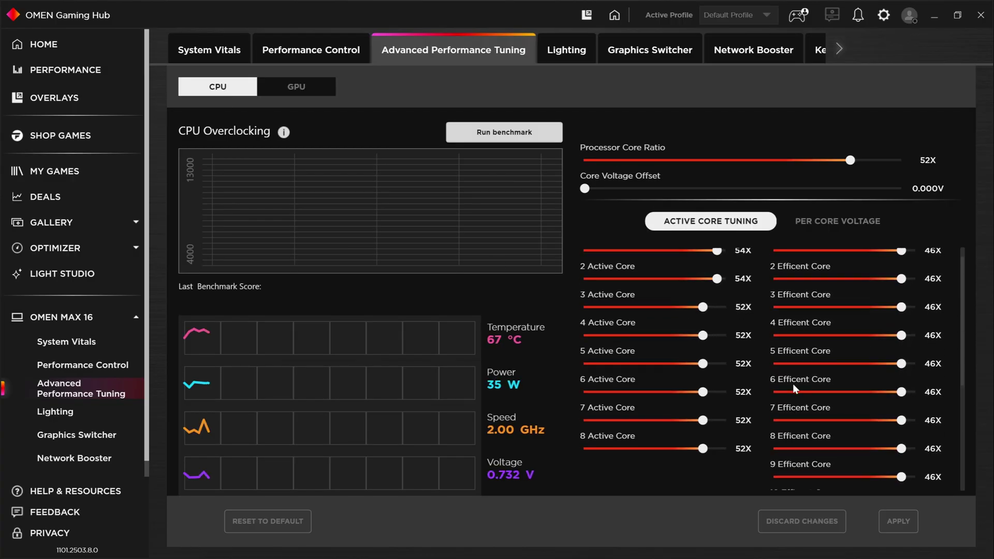
scroll(794, 384, "up", 1)
Step: Compare Per Core Voltage and per-core ratio views, then show GPU overclocking at 0MHz offsets
left_click(843, 221)
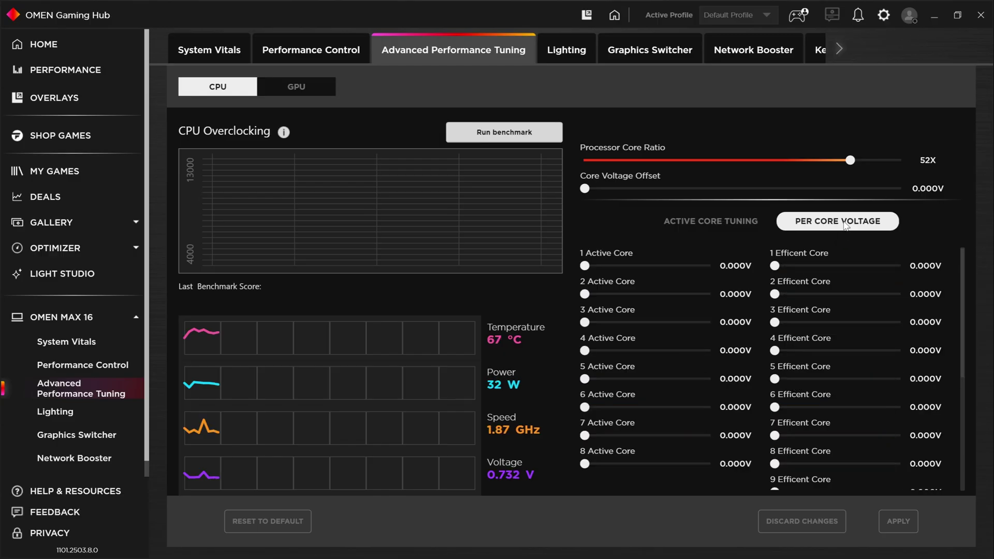
scroll(826, 337, "down", 5)
scroll(825, 352, "up", 5)
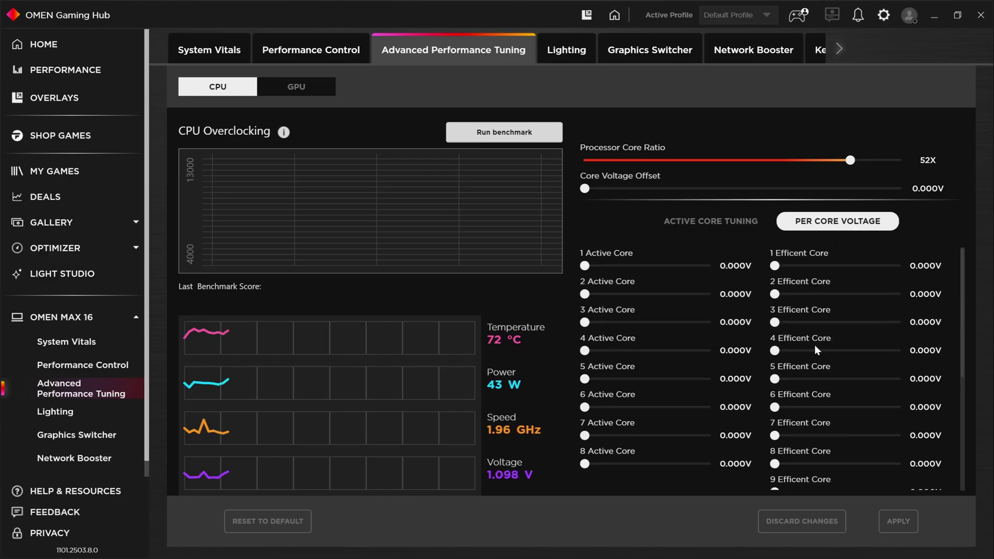
left_click(735, 222)
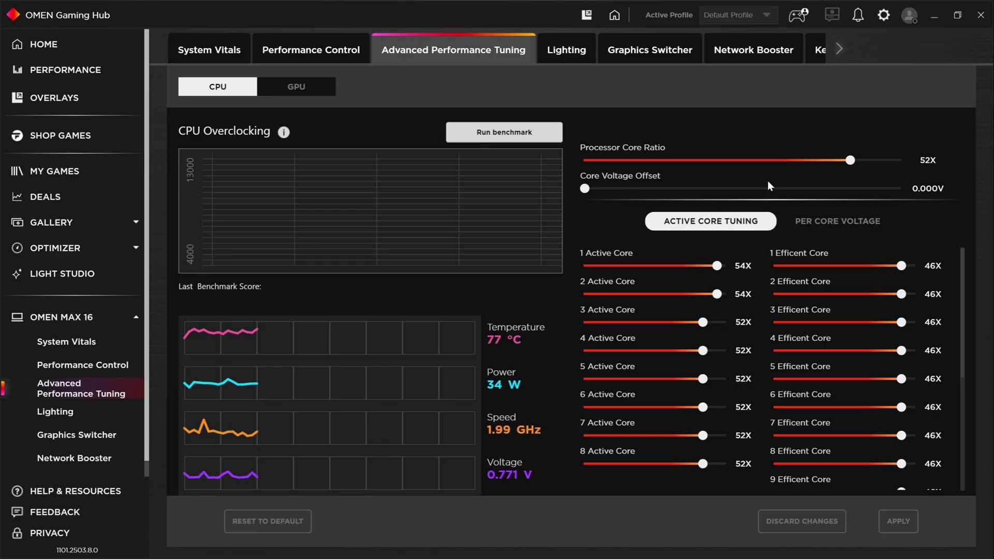
left_click(296, 87)
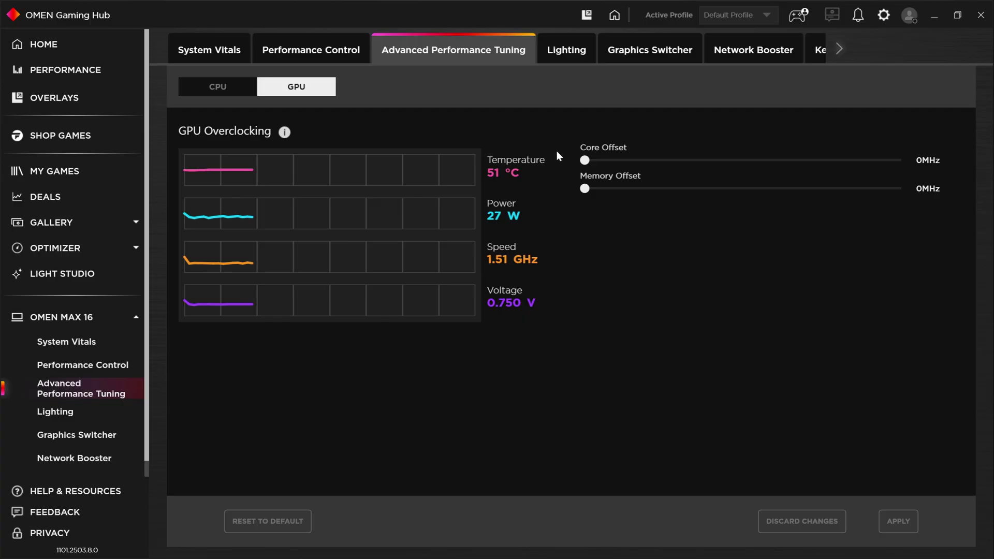
left_click(570, 51)
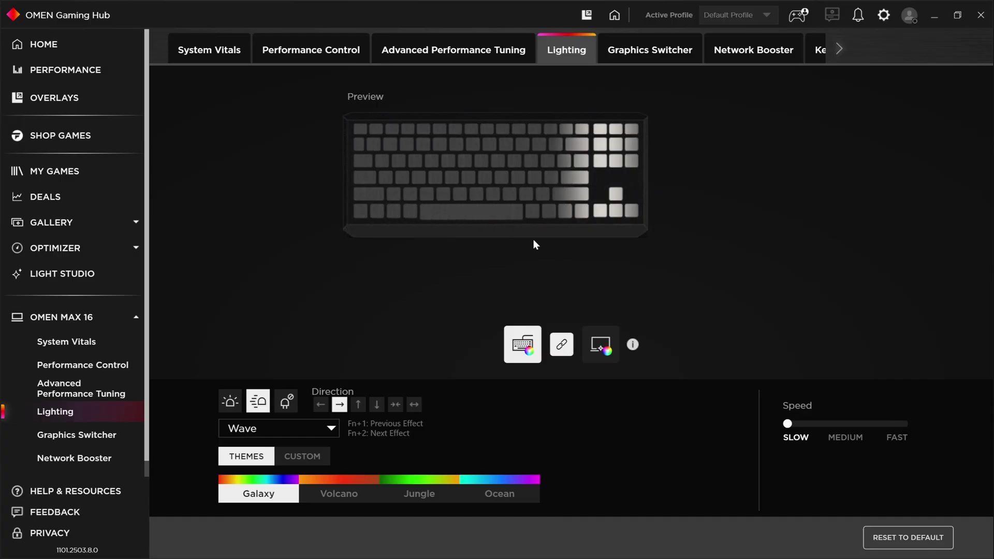
left_click(600, 346)
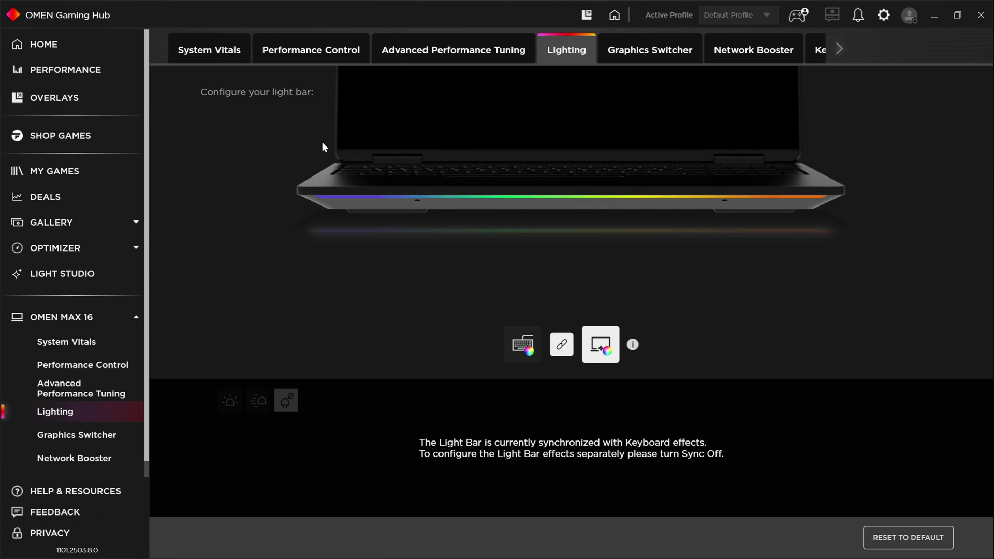
left_click(564, 357)
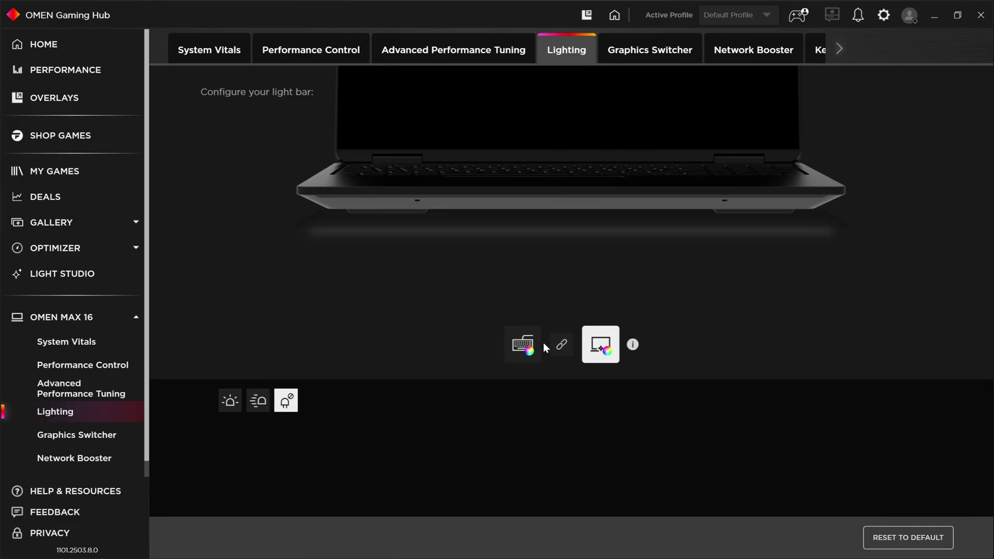
left_click(650, 50)
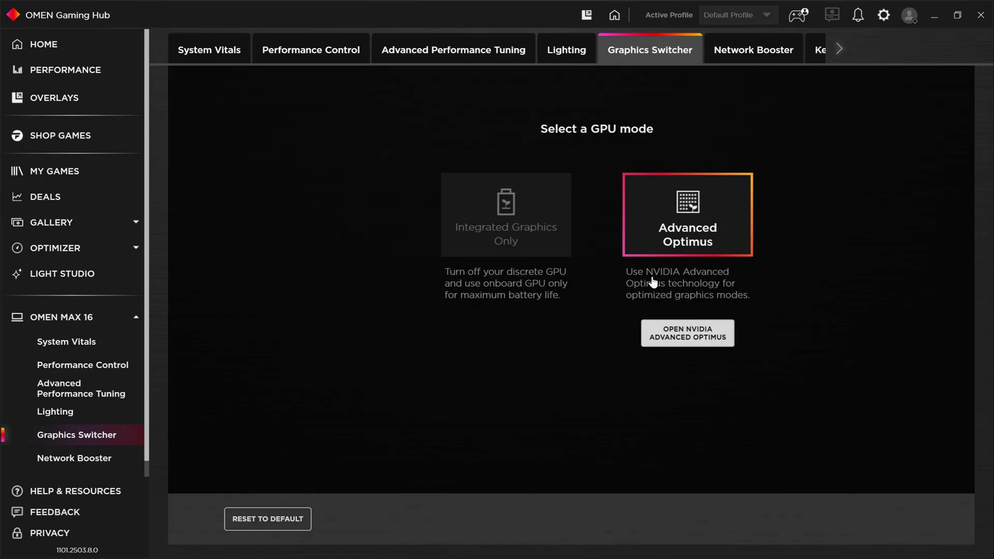
left_click(696, 339)
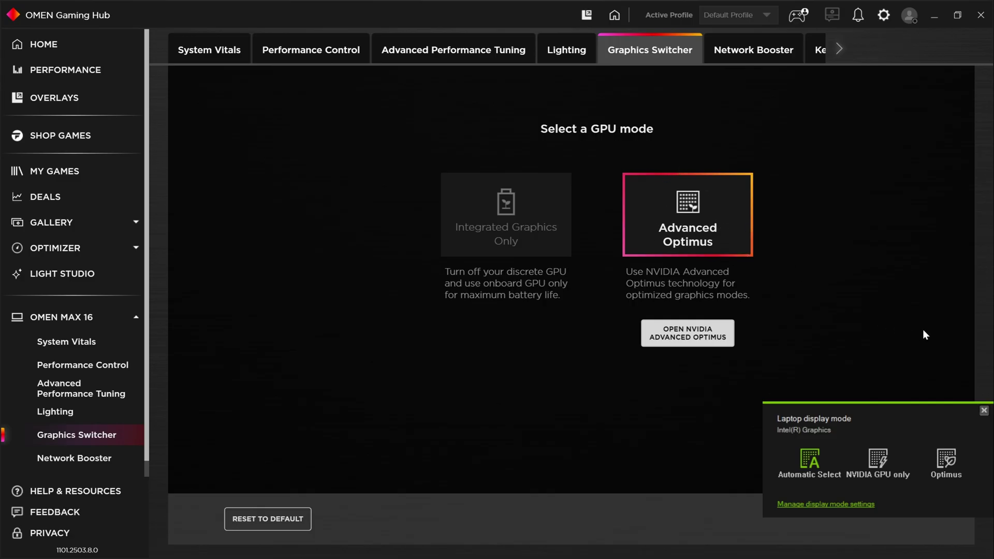
left_click(984, 411)
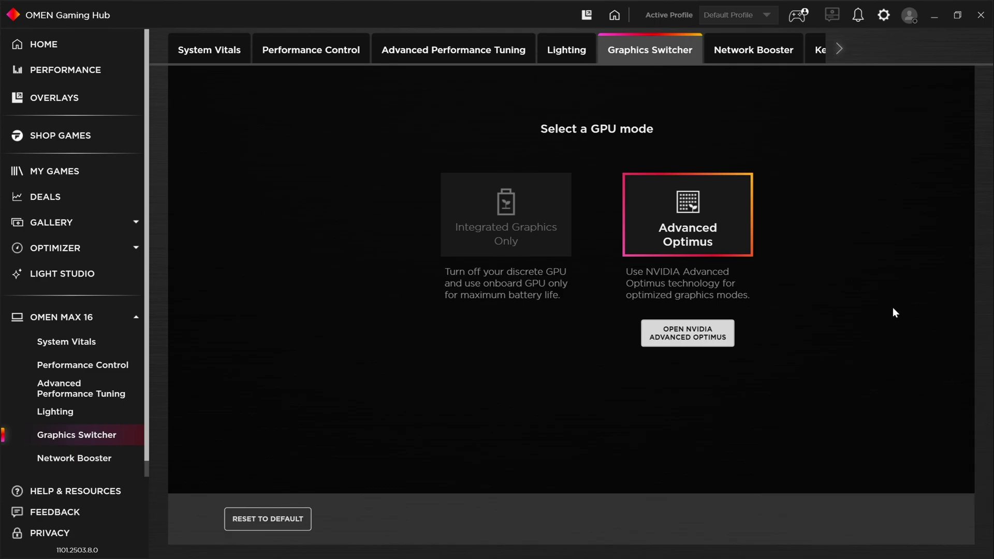
Step: Visit the Network Booster page, then move on to the Key Assignments page
left_click(735, 50)
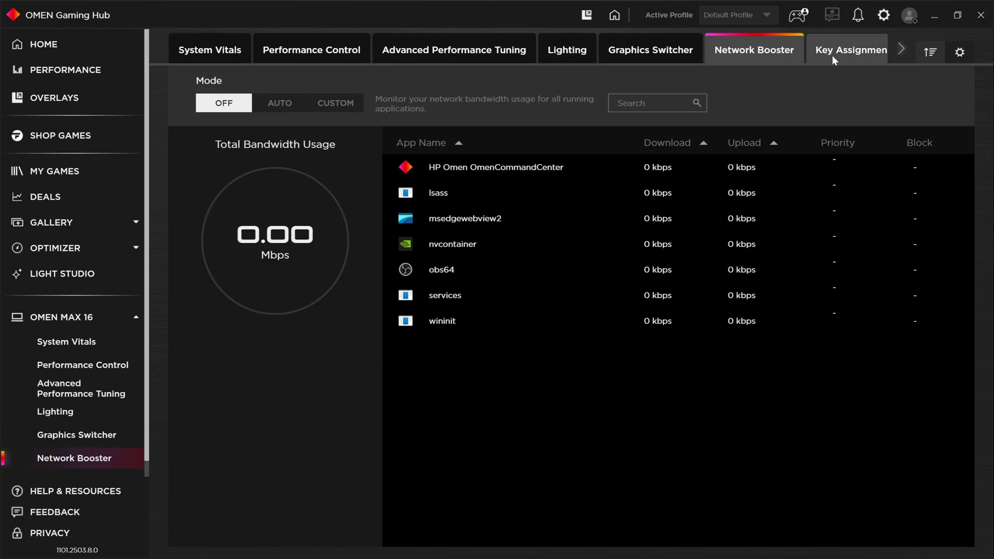
left_click(902, 49)
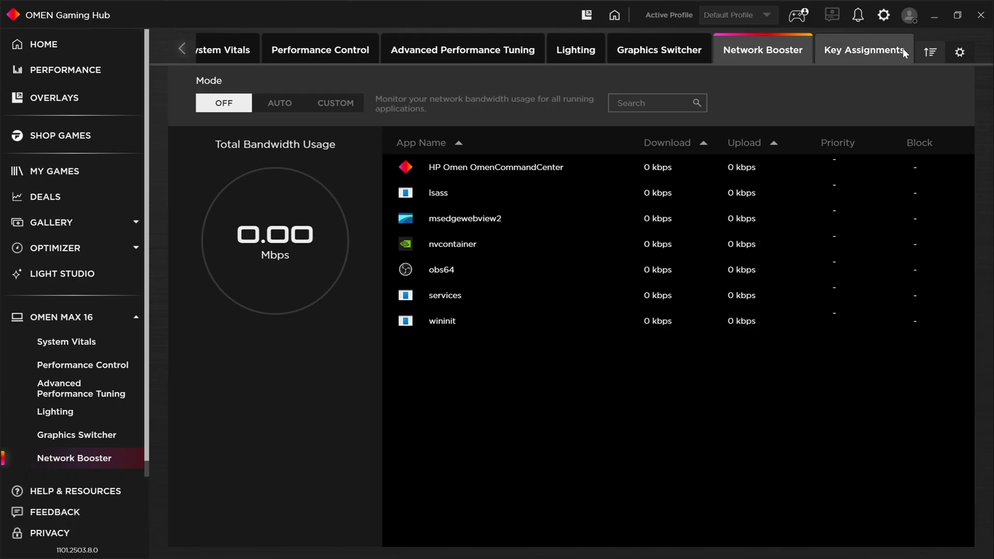
left_click(861, 50)
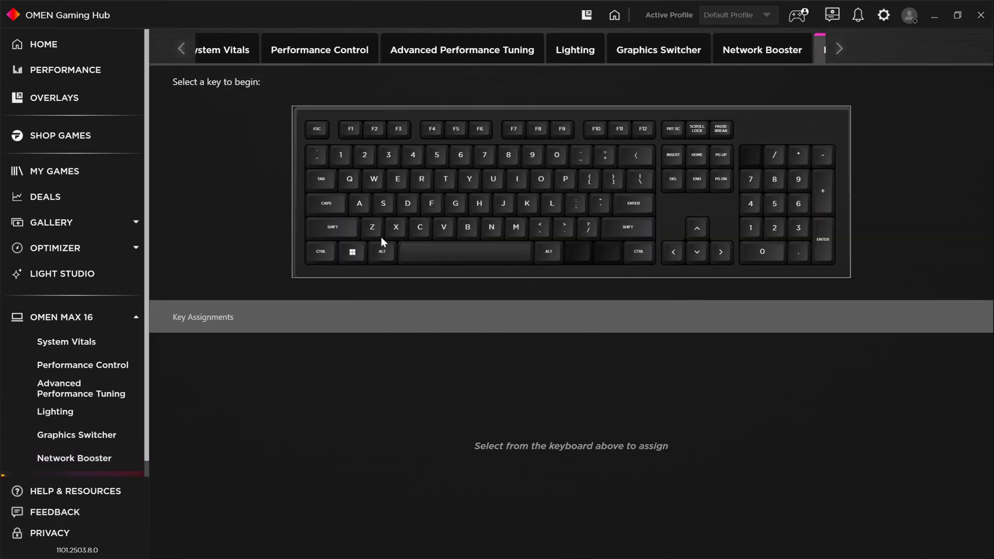
Step: Select the C key and check its action list without choosing an action
left_click(415, 228)
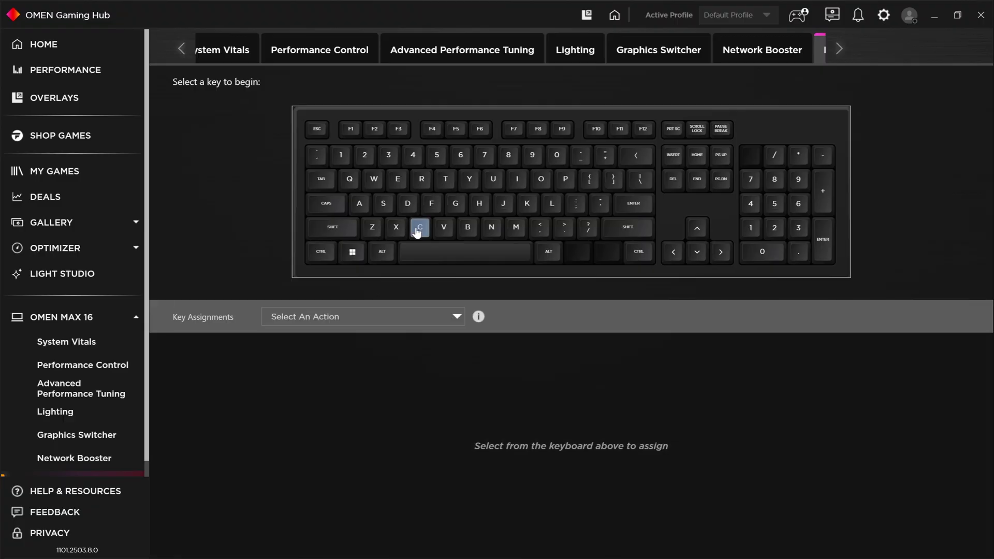
left_click(395, 318)
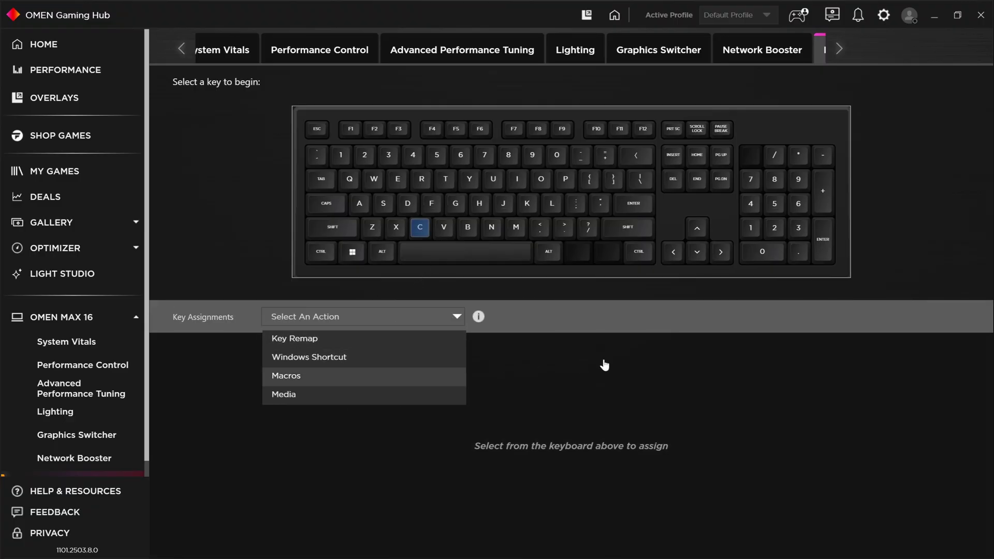
left_click(440, 409)
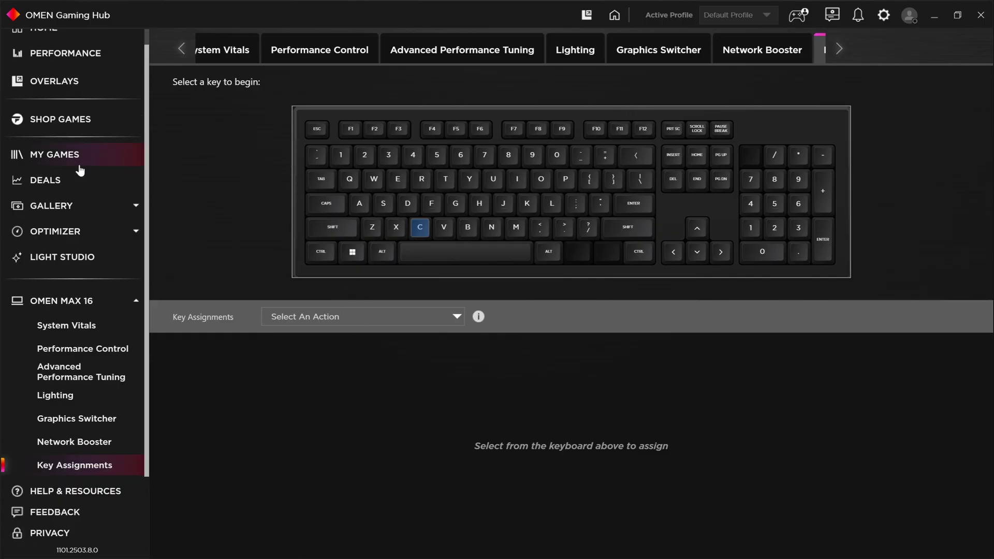
scroll(85, 172, "up", 1)
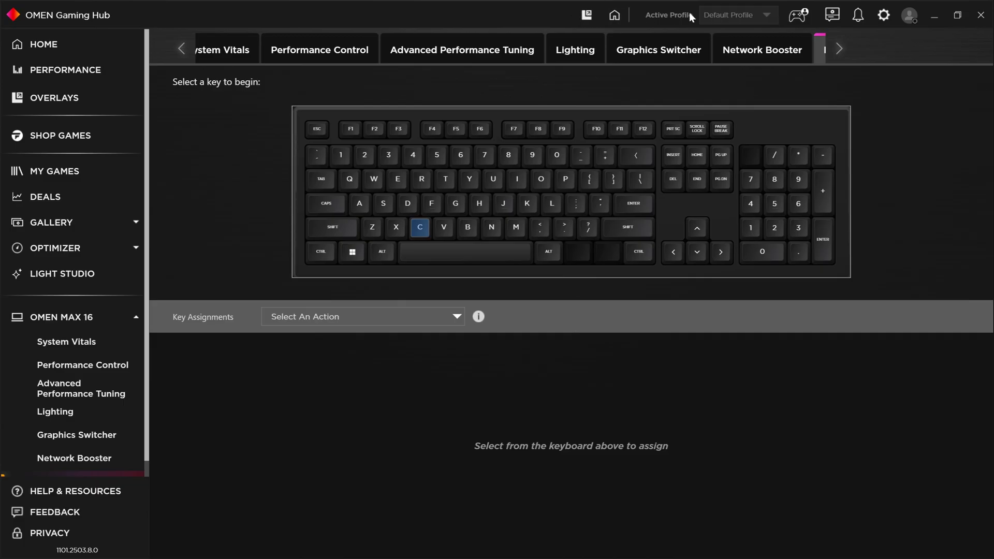
Step: Open and dismiss the in-game performance overlay and the profile sign-in prompt
left_click(585, 16)
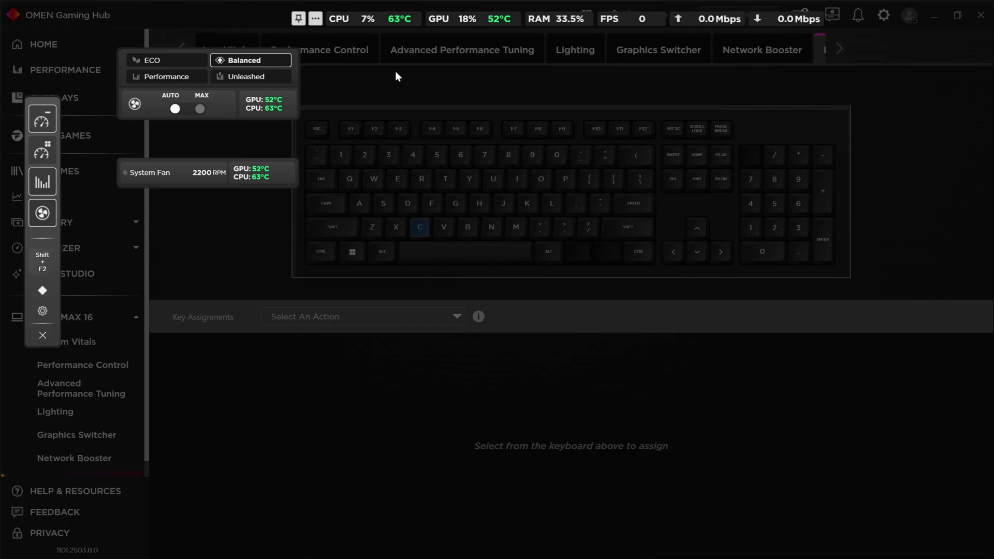
left_click(483, 79)
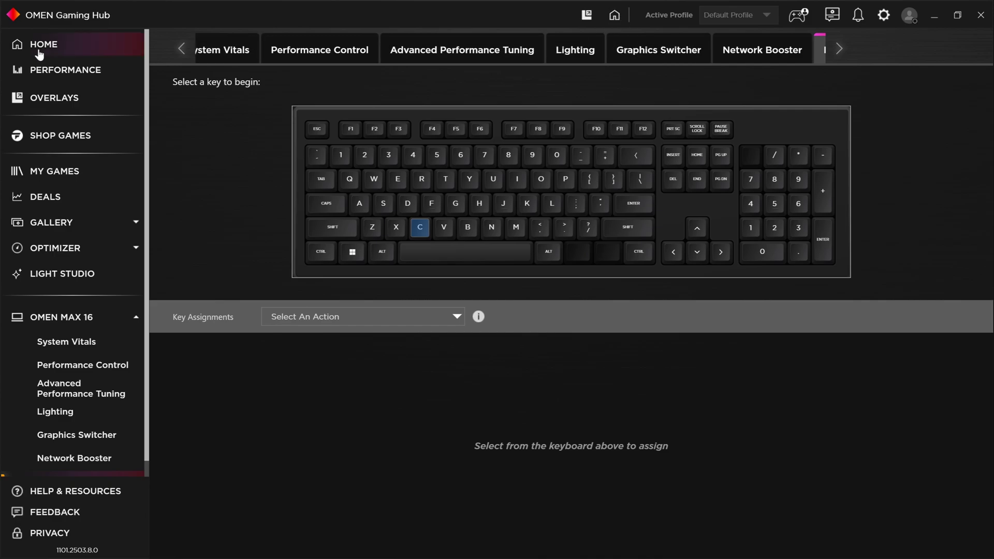
left_click(797, 19)
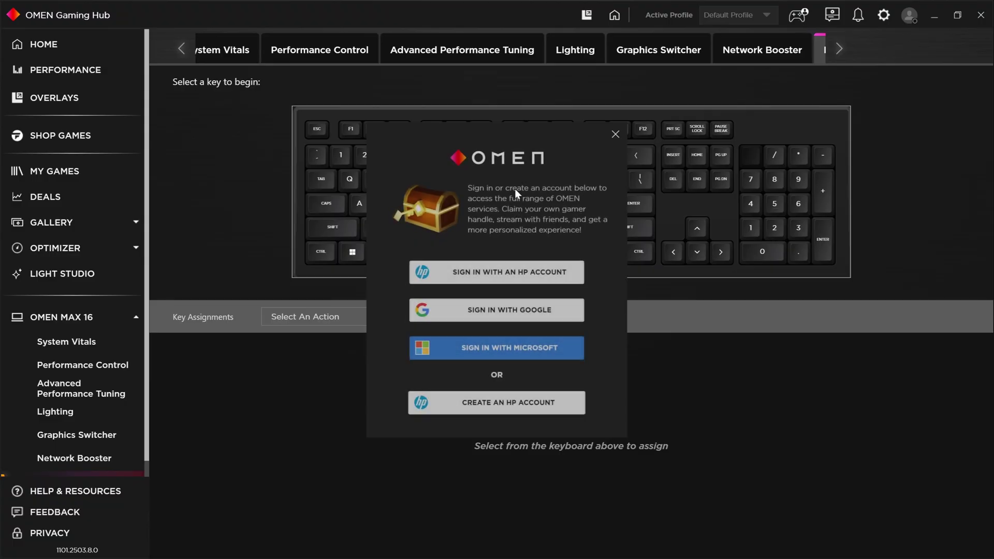
left_click(615, 134)
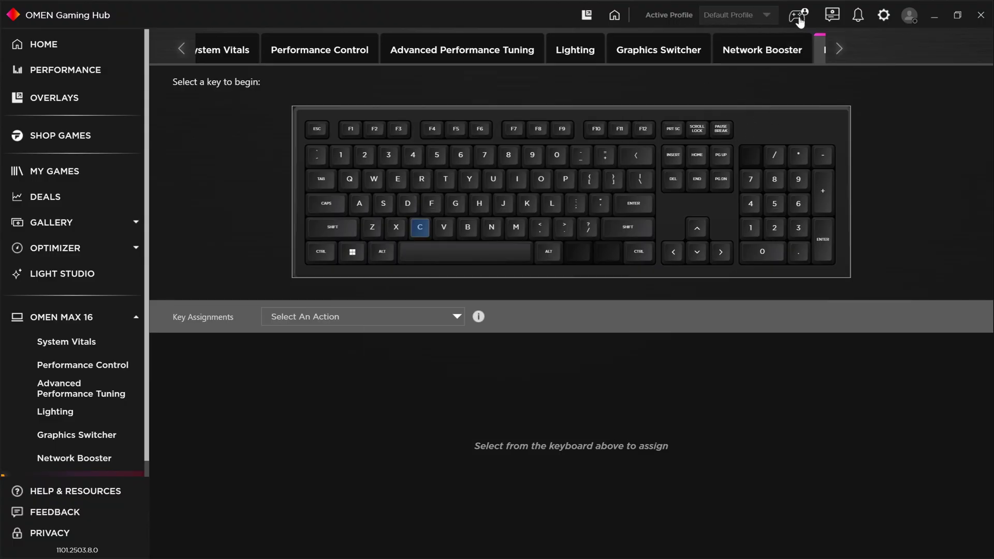
Step: Start and skip the key assignment tutorial, then check the notifications about 21 added games
left_click(832, 16)
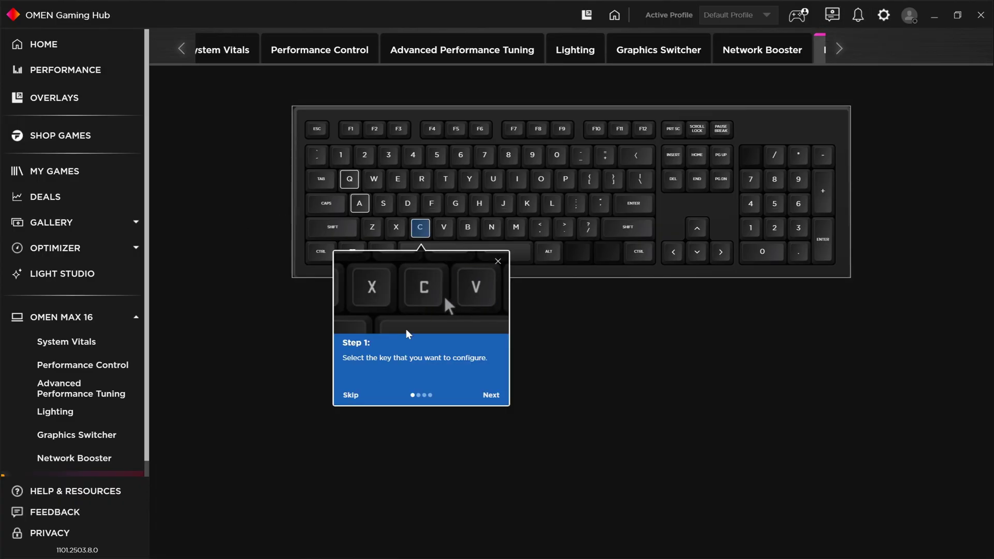
left_click(352, 395)
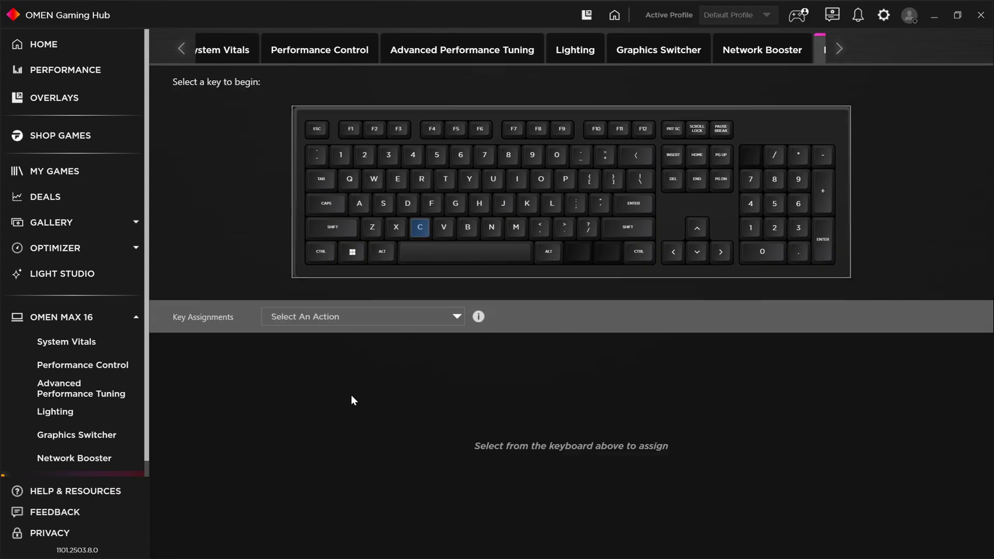
left_click(859, 18)
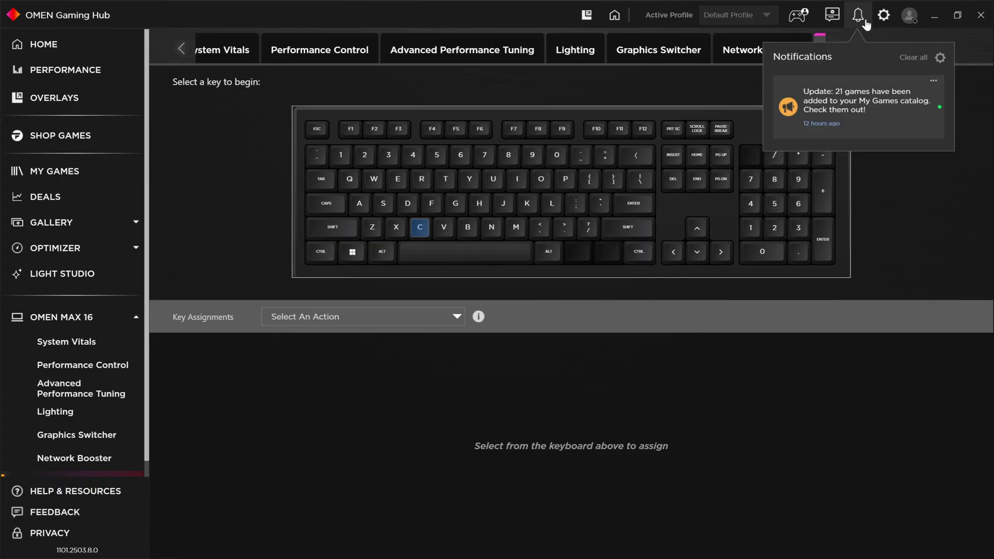
left_click(880, 21)
left_click(882, 21)
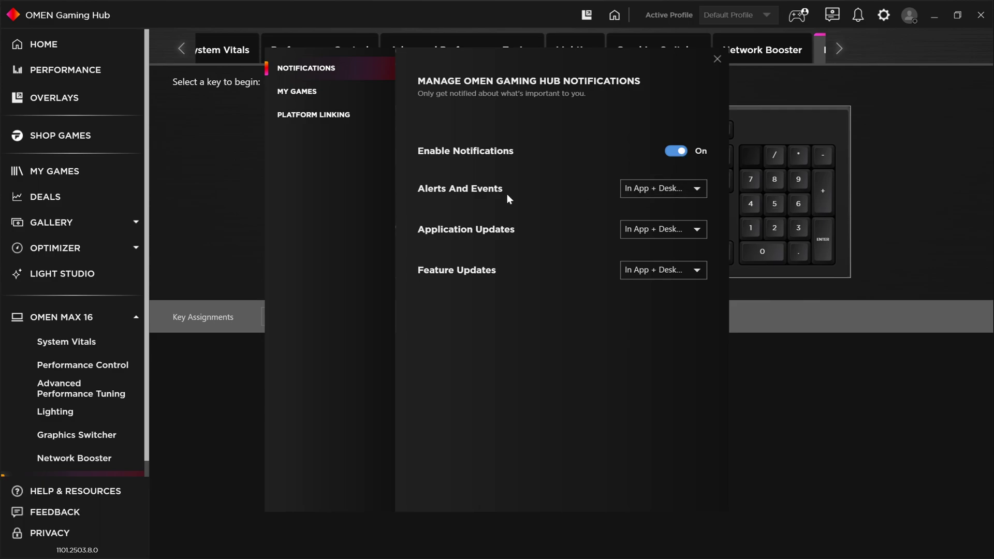
left_click(680, 194)
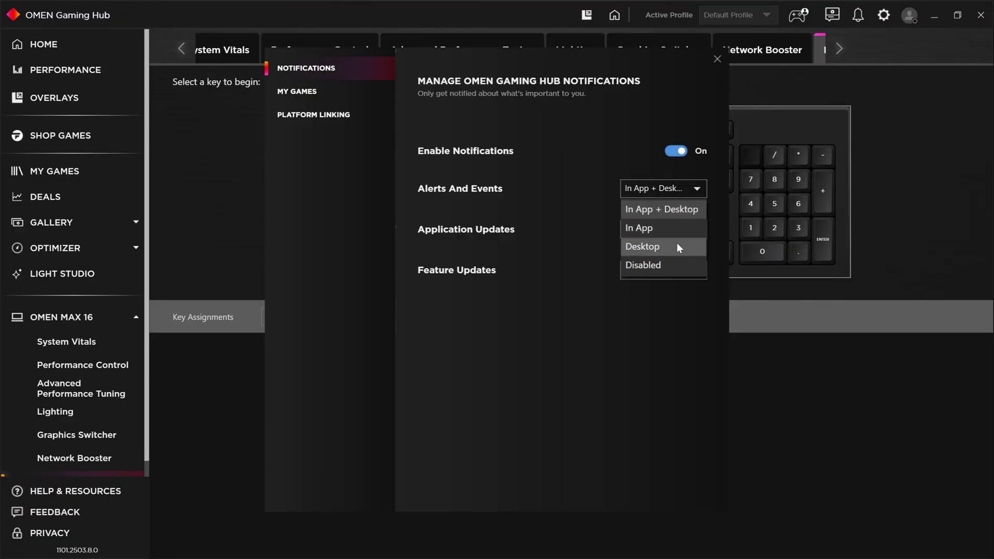
left_click(592, 337)
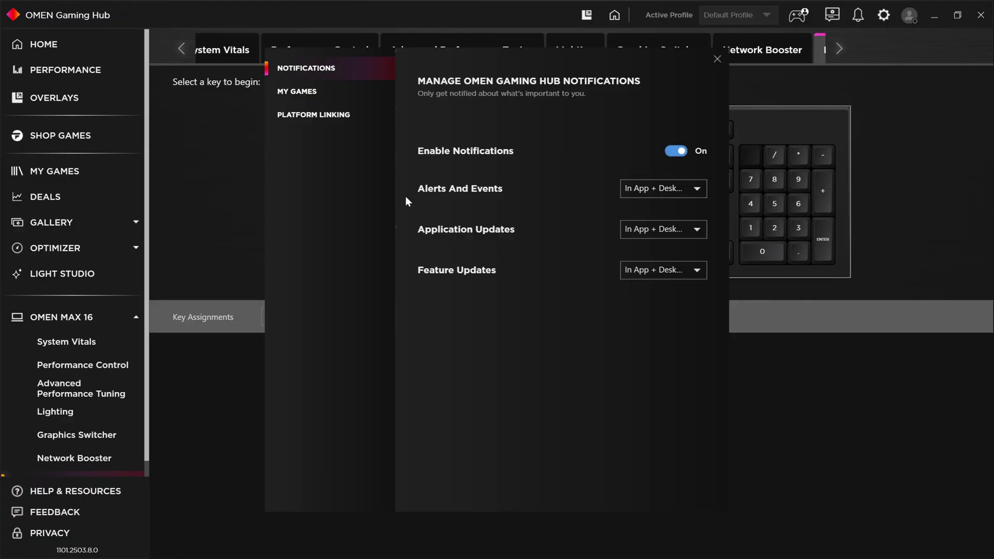
left_click(321, 99)
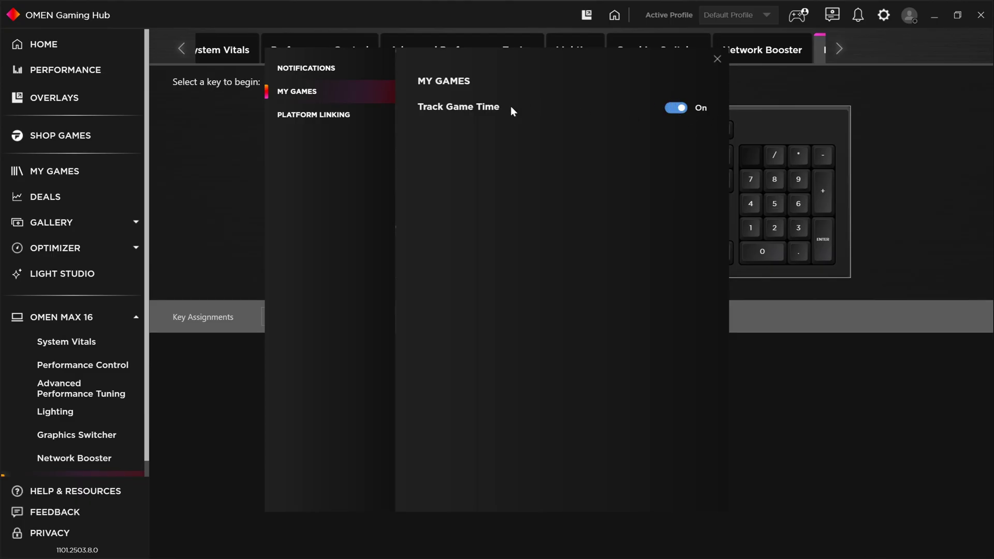
left_click(307, 115)
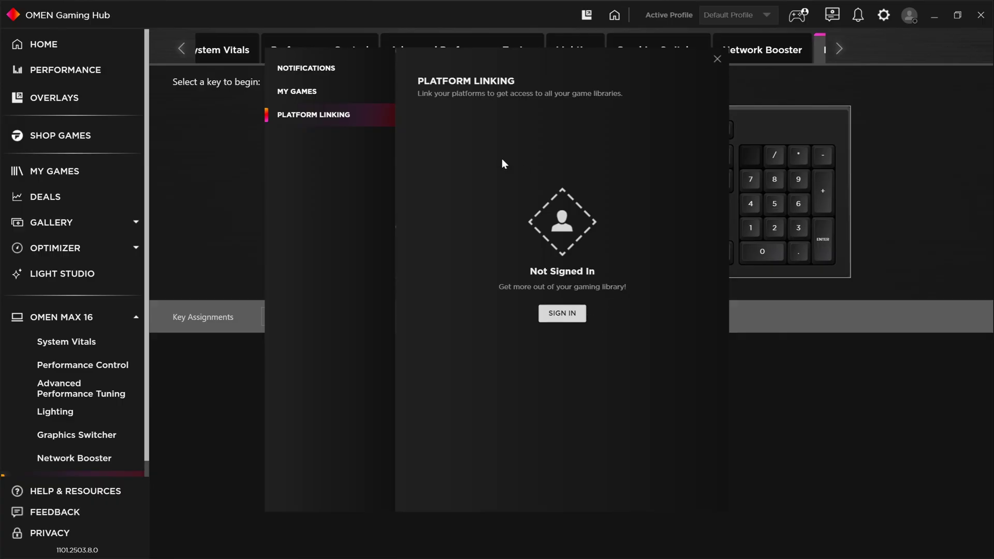
left_click(717, 60)
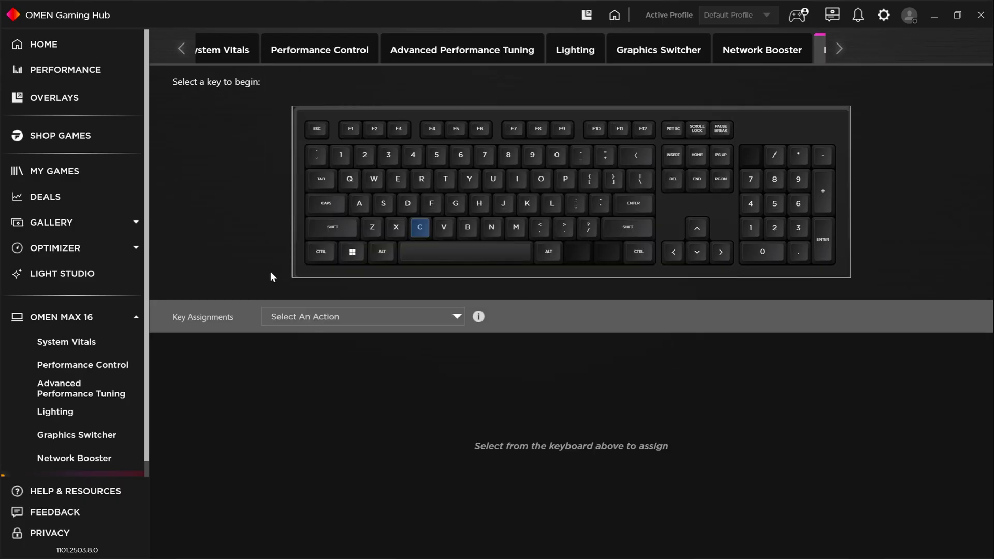
Step: Visit Performance, toggle the overlay with Shift+F2, then return to the Home dashboard
left_click(73, 70)
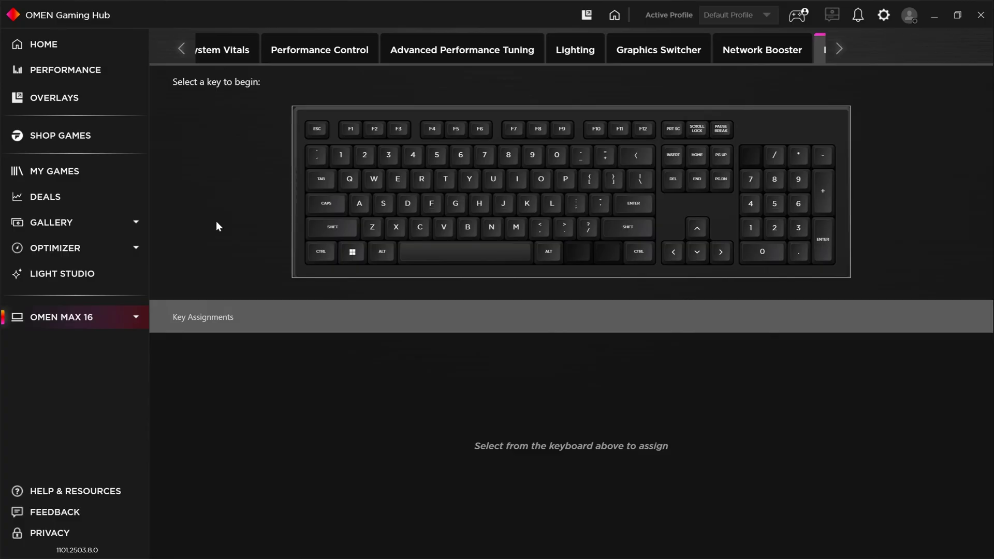
key("shift+F2")
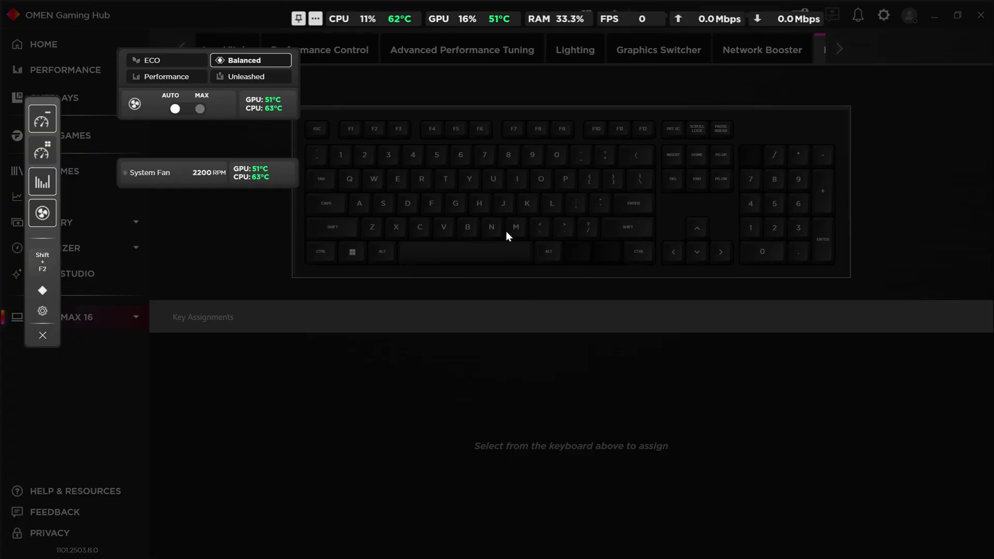
left_click(265, 237)
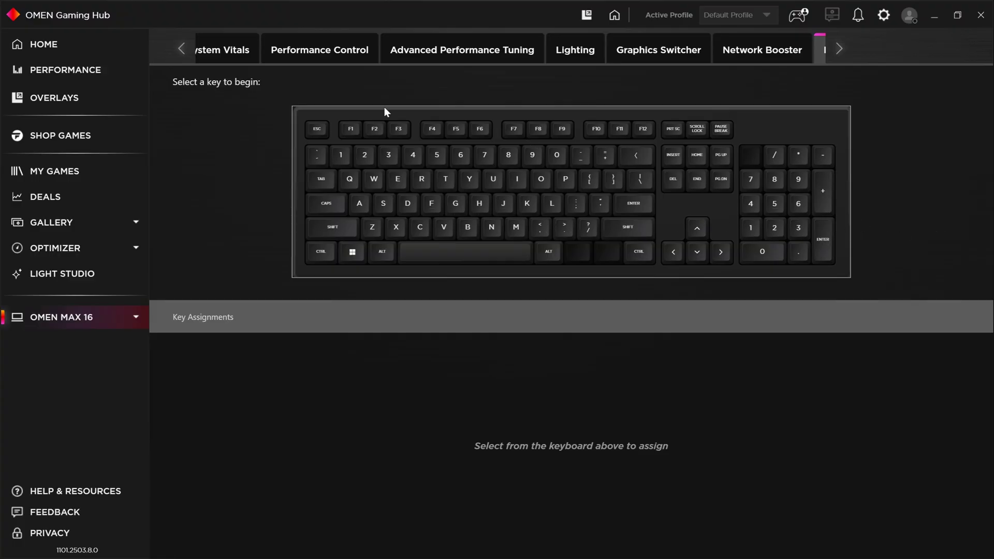
left_click(33, 44)
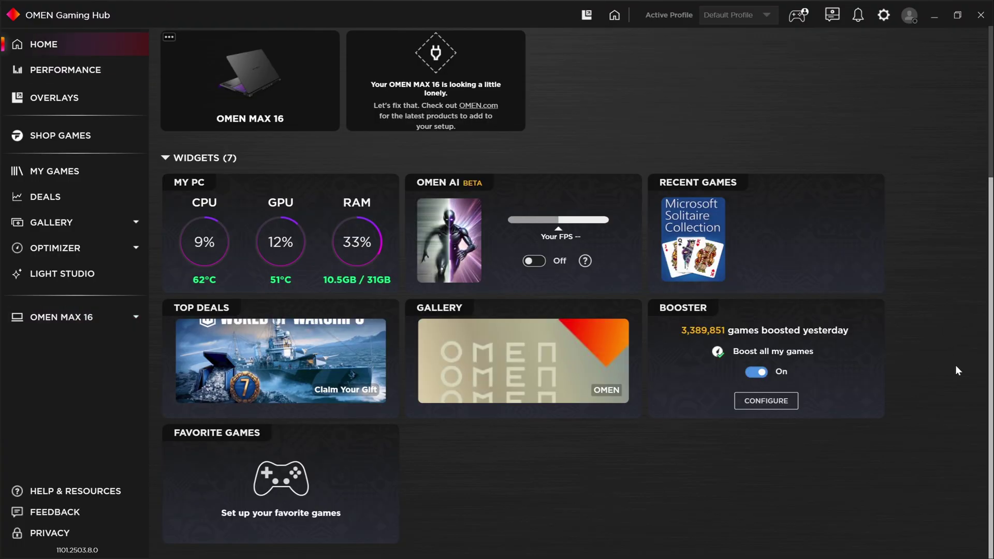